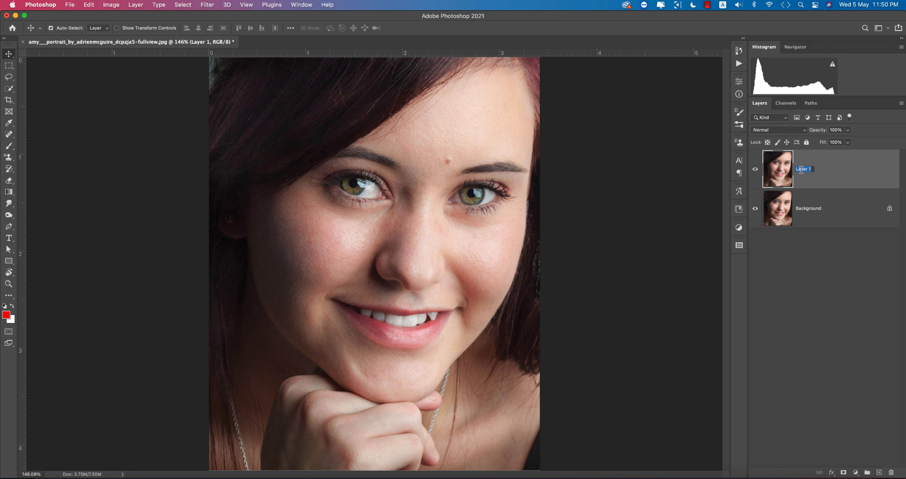
Rename the duplicated portrait layer as edit.
type("edit")
key("Return")
Remove the mole above the eyebrow with a 25 px Spot Healing Brush in Normal mode with the Content-Aware type.
left_click(8, 134)
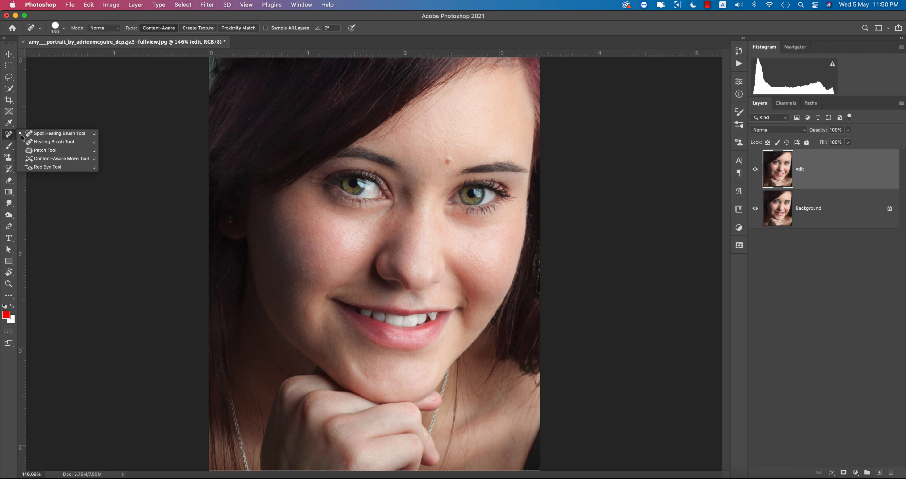
left_click(37, 137)
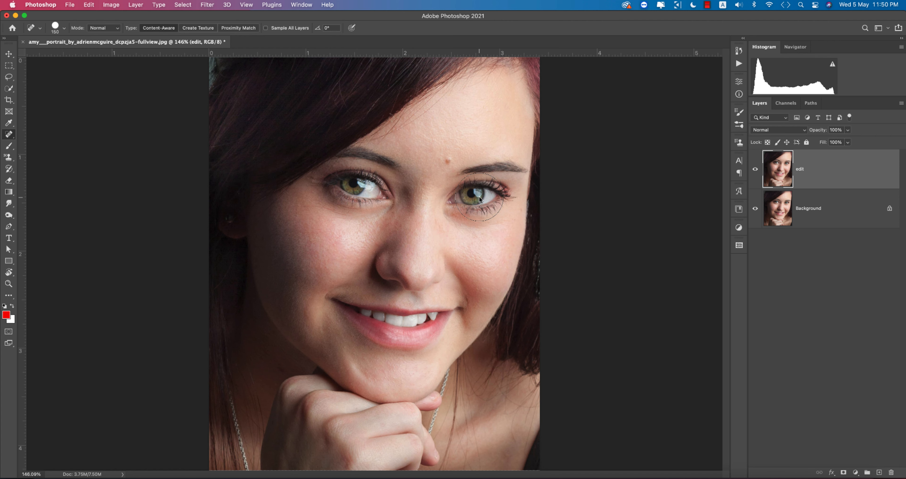
key("bracketleft")
key("bracketleft")
key("bracketleft")
key("bracketleft")
key("bracketleft")
key("bracketleft")
key("bracketleft")
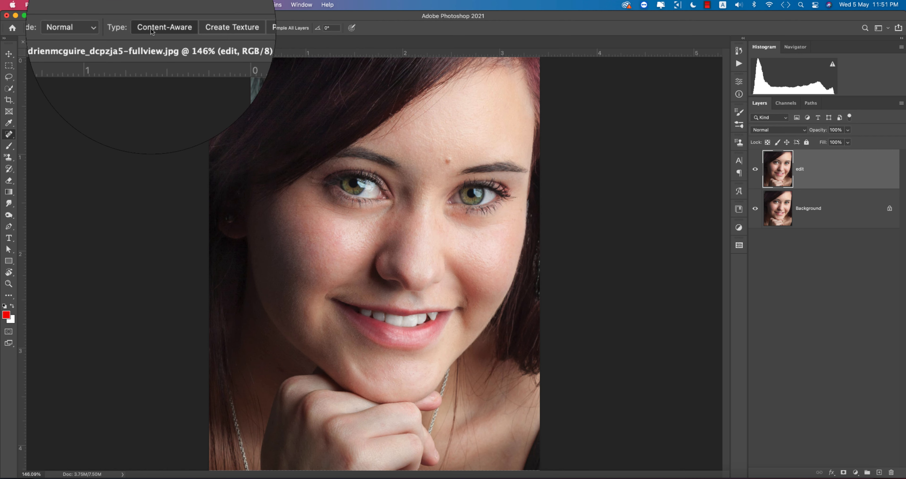
left_click(92, 28)
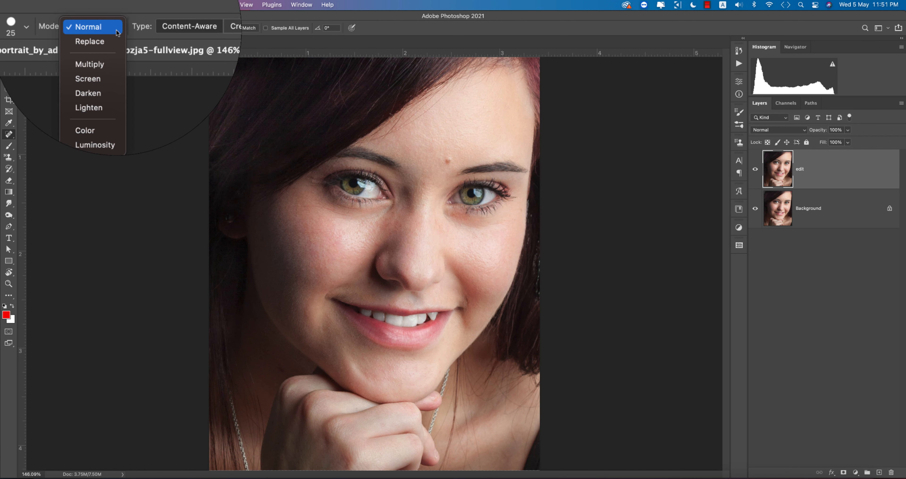
left_click(116, 31)
left_click(64, 30)
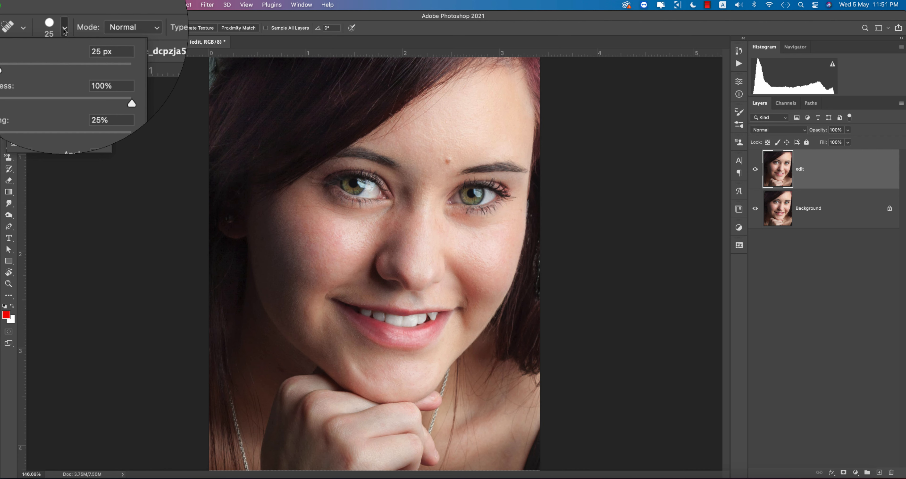
left_click(448, 160)
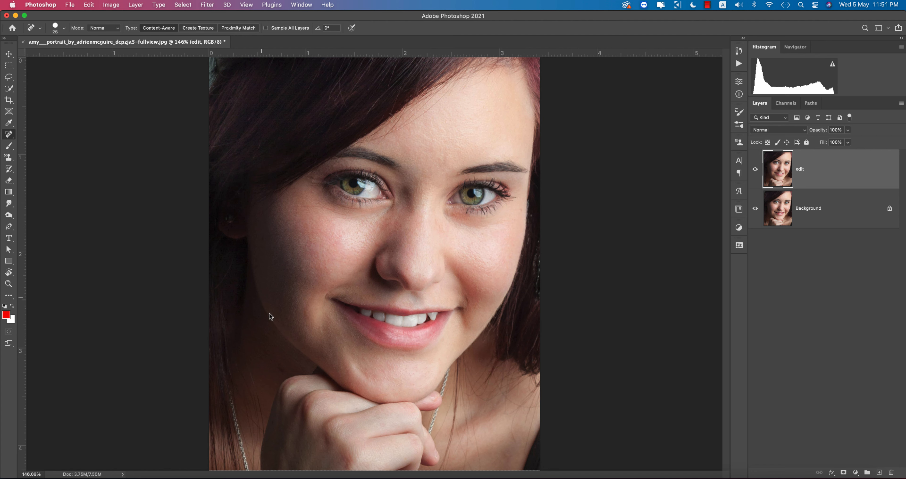
left_click(9, 54)
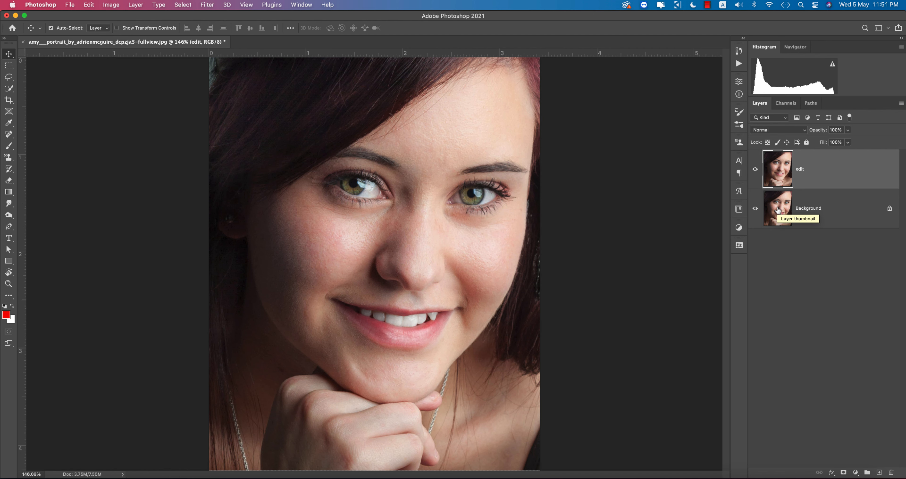
Duplicate the edit layer twice and rename the lower copy as blur.
key("super+j")
key("super+j")
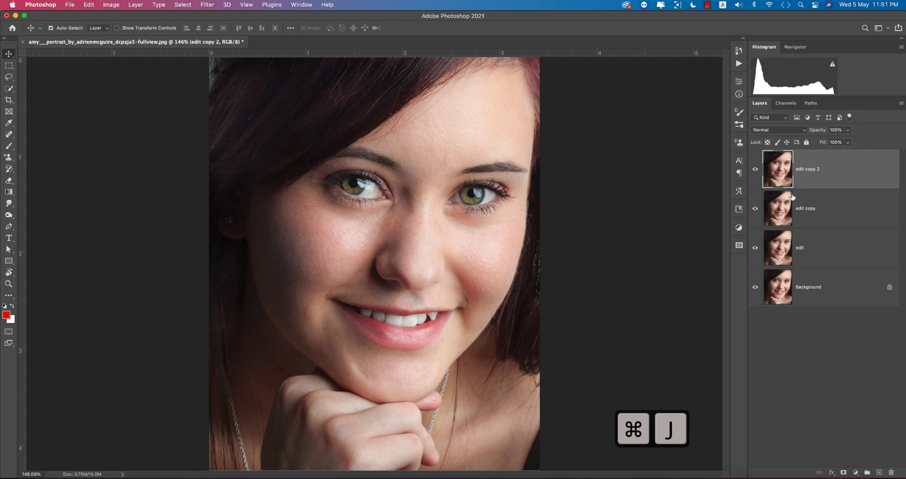
double_click(811, 210)
type("blur")
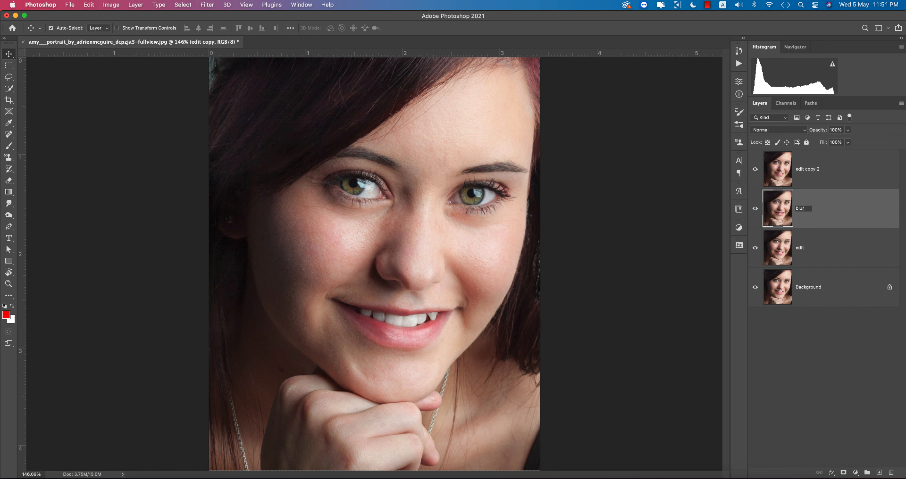
key("Return")
Rename the topmost layer copy as highpass/shapness.
double_click(805, 170)
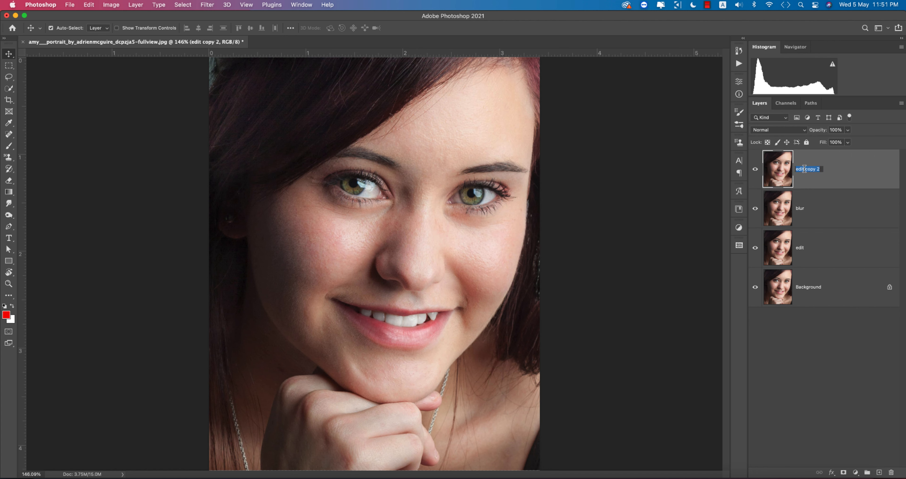
type("highpass")
key("Return")
double_click(813, 168)
left_click(815, 169)
type("/shapness")
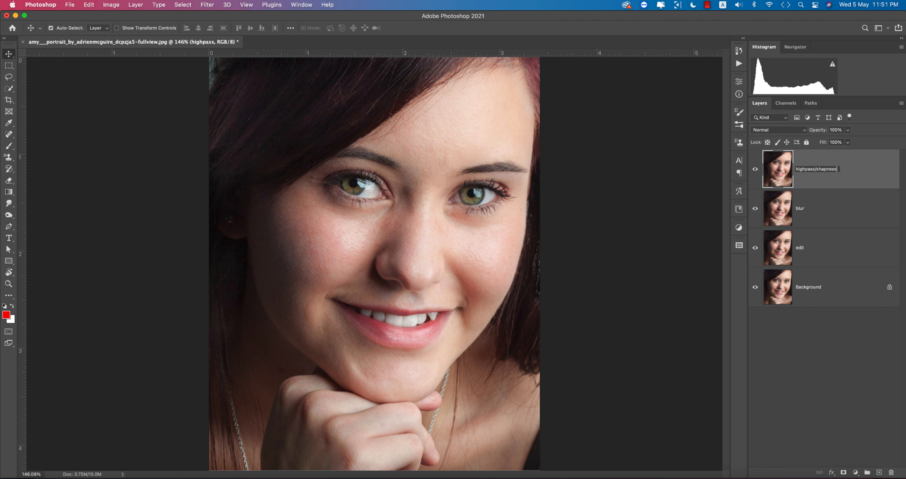
key("Return")
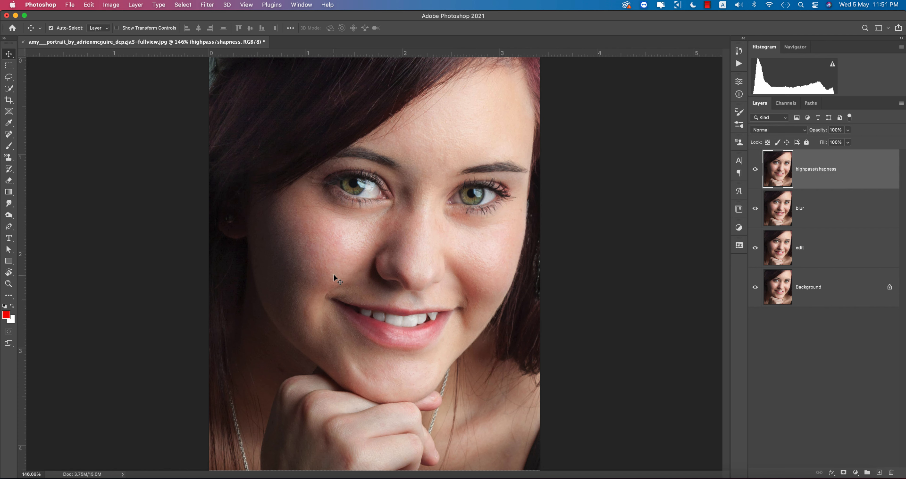
Hide the highpass/shapness layer and apply a Gaussian Blur with a radius of 8.5 pixels to the blur layer.
left_click(755, 170)
left_click(810, 212)
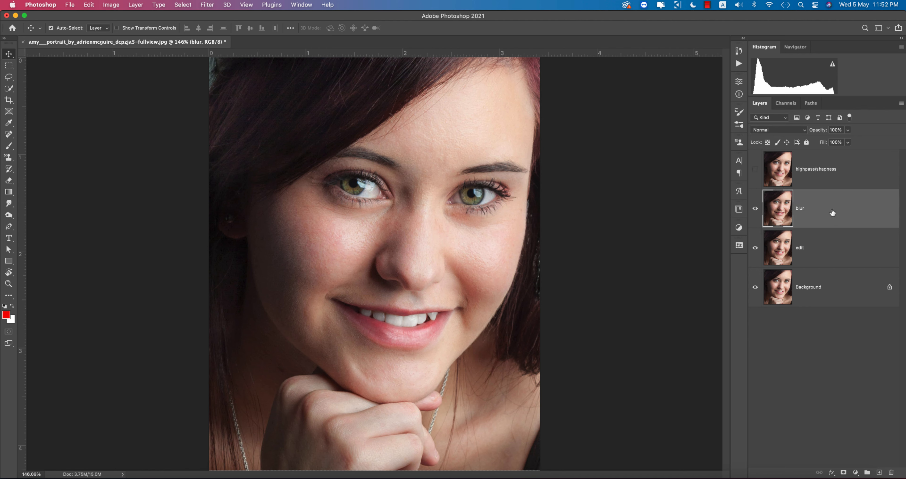
left_click(207, 4)
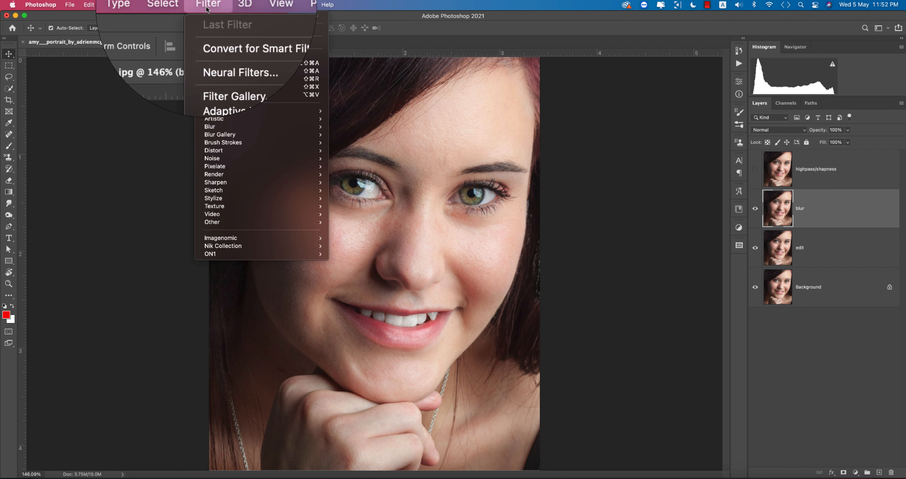
mouse_move(223, 126)
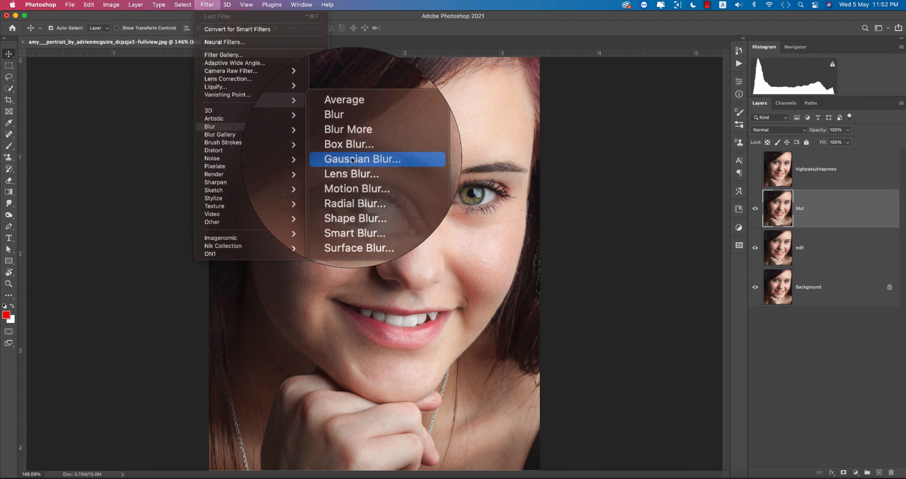
left_click(352, 159)
left_click_drag(592, 227, 594, 228)
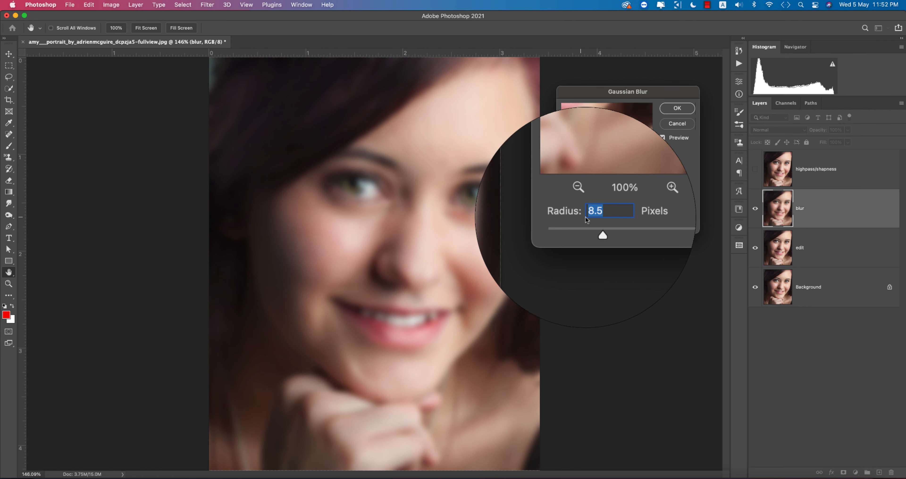
left_click(664, 111)
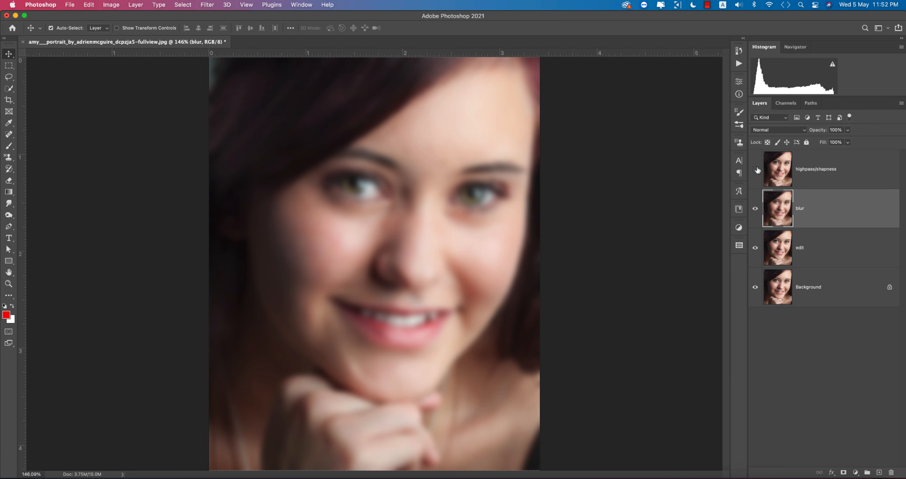
Show the highpass/shapness layer again and set its blend mode to Hard Light.
left_click(756, 169)
left_click(811, 172)
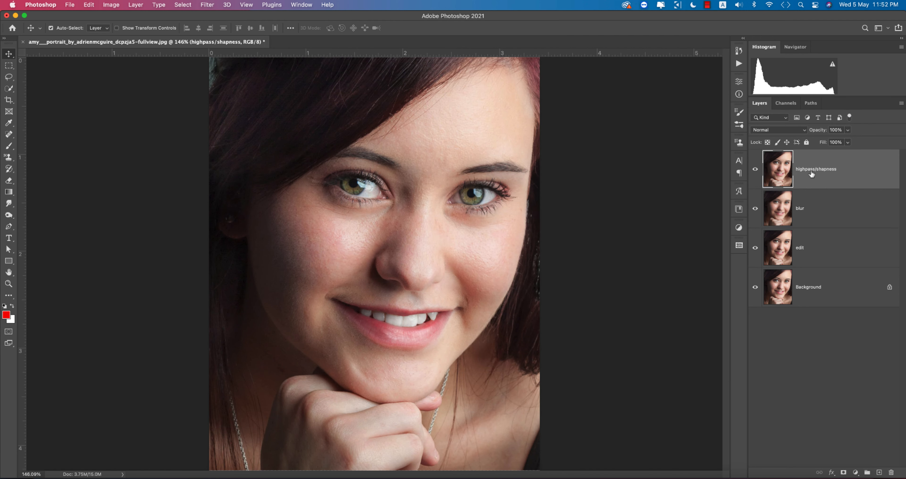
left_click(770, 130)
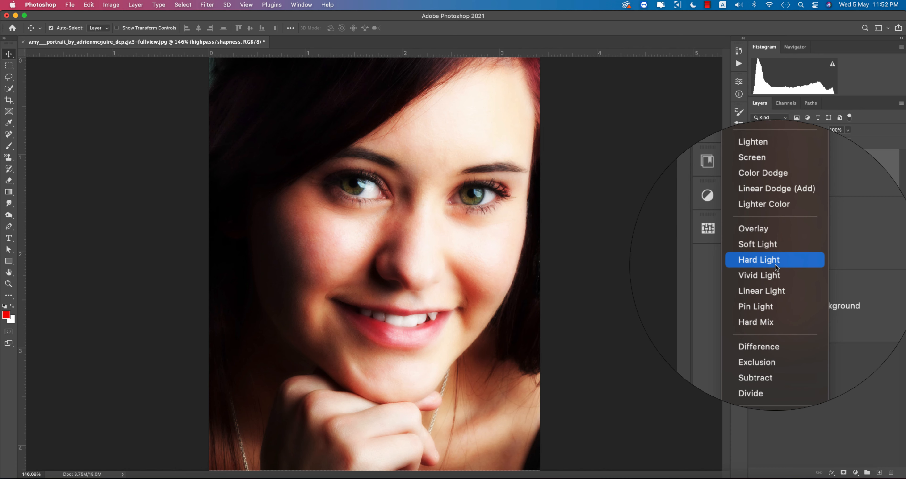
left_click(775, 265)
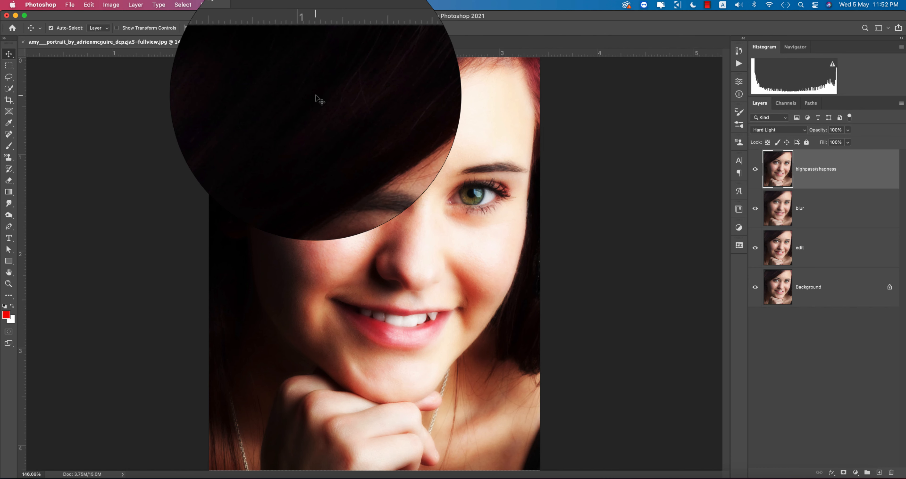
Apply the High Pass filter with a low radius to the highpass/shapness layer.
left_click(207, 5)
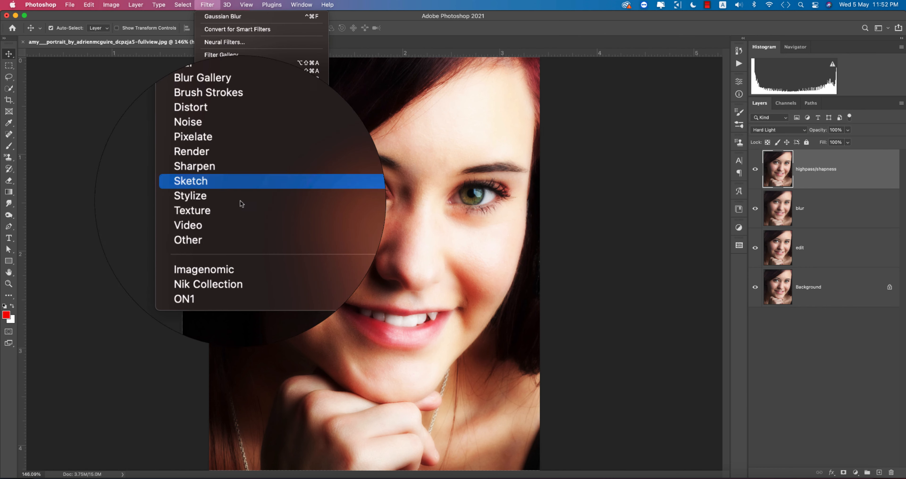
mouse_move(246, 222)
left_click(355, 229)
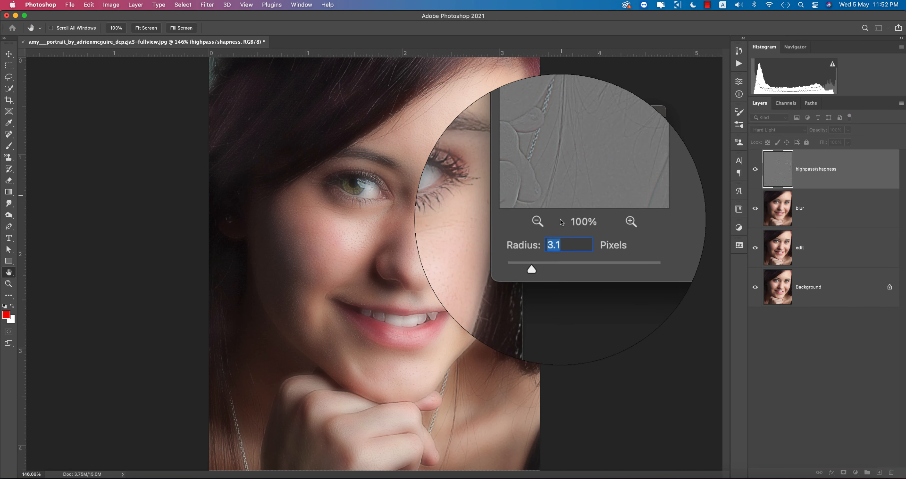
mouse_move(541, 247)
left_mouse_down()
mouse_move(596, 249)
mouse_move(537, 246)
left_mouse_up()
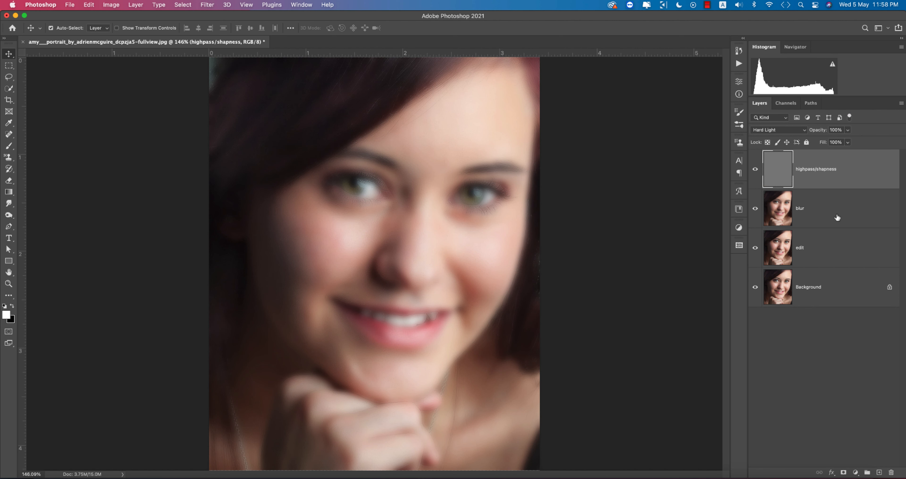
Group the highpass/shapness and blur layers and give the group an inverted, fully black layer mask.
left_click(837, 216)
left_click_drag(832, 243, 867, 472)
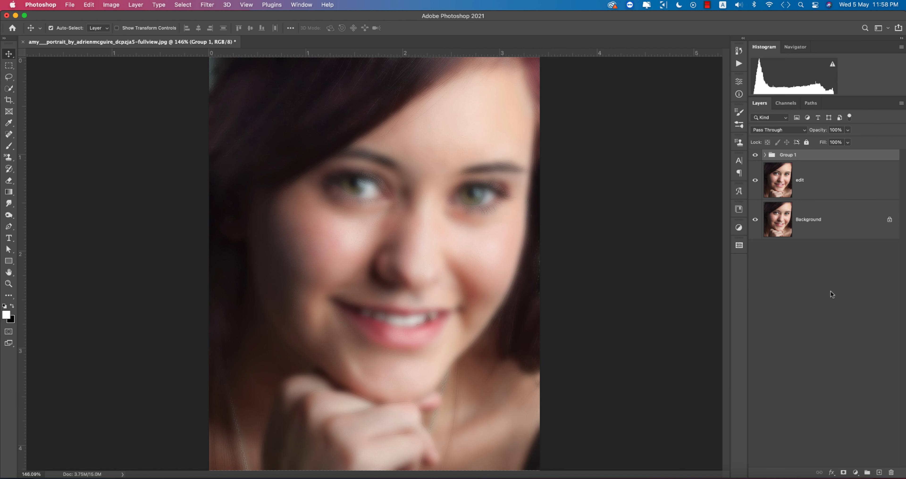
left_click(843, 473)
key("super+i")
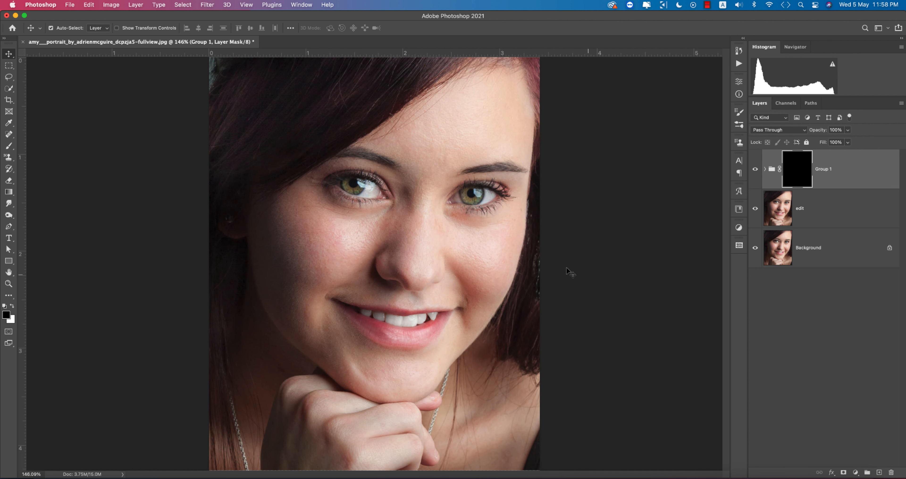
Set up a 175 px Brush with a white foreground, try a mask stroke on the forehead and undo it.
left_click(8, 145)
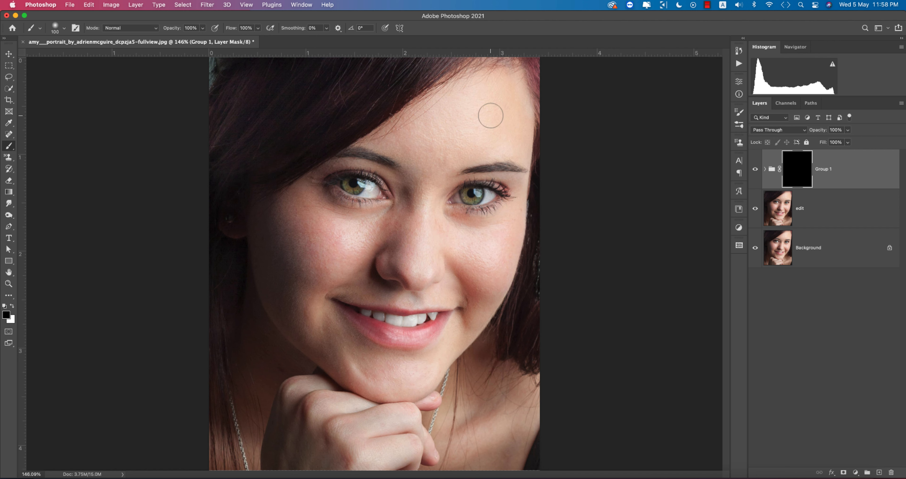
key("bracketright")
key("bracketright")
key("bracketright")
left_click(12, 306)
mouse_move(425, 77)
left_mouse_down()
mouse_move(463, 105)
mouse_move(429, 145)
mouse_move(457, 130)
left_mouse_up()
key("super+z")
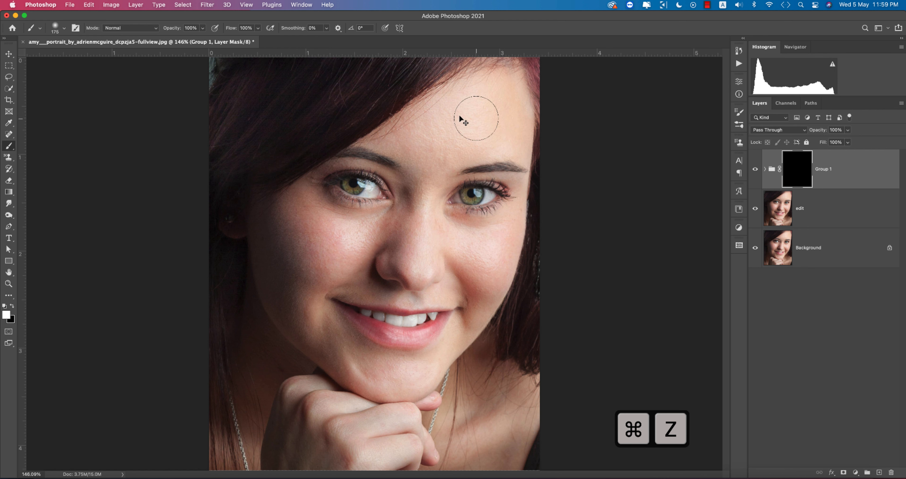
Lower the brush opacity to 89% and the flow to 80%, then try a forehead stroke and undo it.
left_click_drag(175, 31, 168, 31)
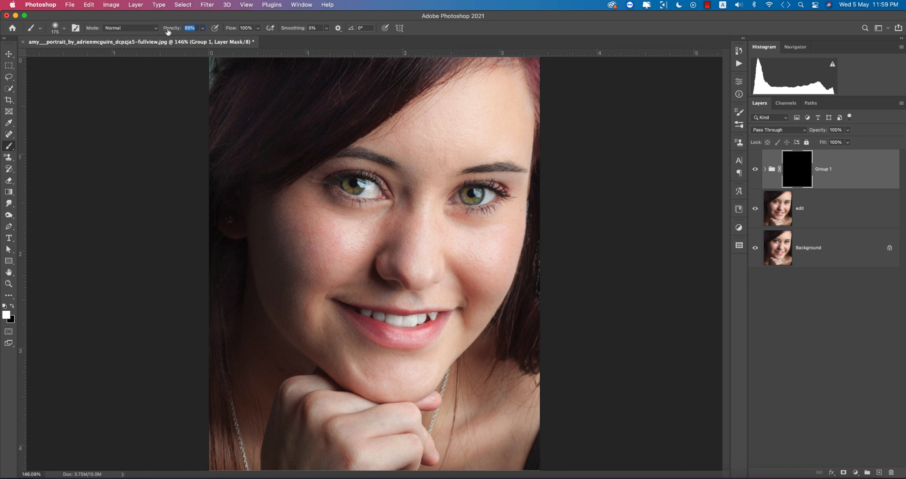
left_click_drag(232, 31, 223, 31)
mouse_move(447, 117)
left_mouse_down()
mouse_move(475, 125)
mouse_move(443, 119)
mouse_move(368, 178)
left_mouse_up()
key("super+z")
Paint white on the group mask over the cheeks, nose and chin, using a smaller brush around the mouth.
key("bracketleft")
mouse_move(331, 219)
left_mouse_down()
mouse_move(371, 228)
mouse_move(299, 297)
left_mouse_up()
left_click_drag(417, 179, 491, 281)
key("bracketleft")
key("bracketleft")
key("bracketleft")
key("bracketleft")
key("bracketleft")
mouse_move(415, 309)
left_mouse_down()
mouse_move(443, 352)
mouse_move(390, 394)
left_mouse_up()
Enlarge the brush to 125 px and paint white on the group mask over the jaw, neck and hand.
key("bracketright")
key("bracketright")
key("bracketright")
key("bracketright")
mouse_move(453, 288)
left_mouse_down()
mouse_move(499, 337)
mouse_move(458, 380)
left_mouse_up()
left_click_drag(289, 463, 457, 404)
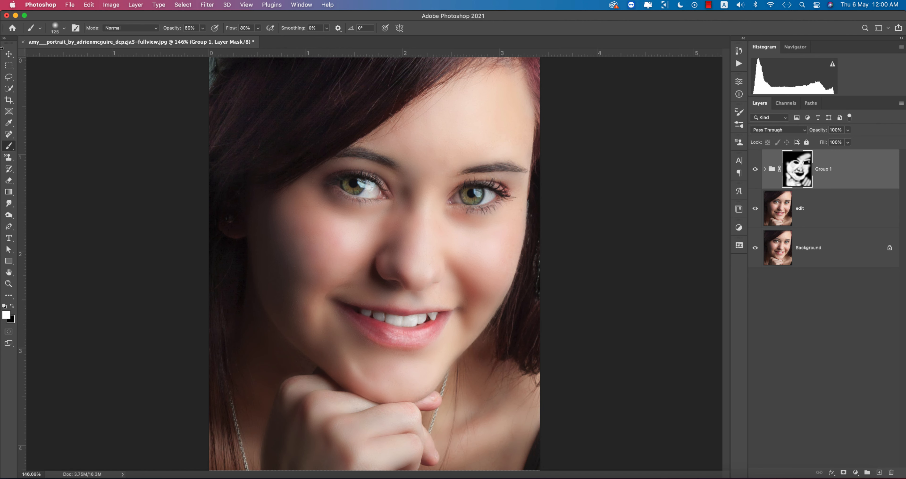
Group the masked skin-smoothing group with the edit layer and stamp all visible layers into a new layer on top.
key("v")
left_click(836, 218)
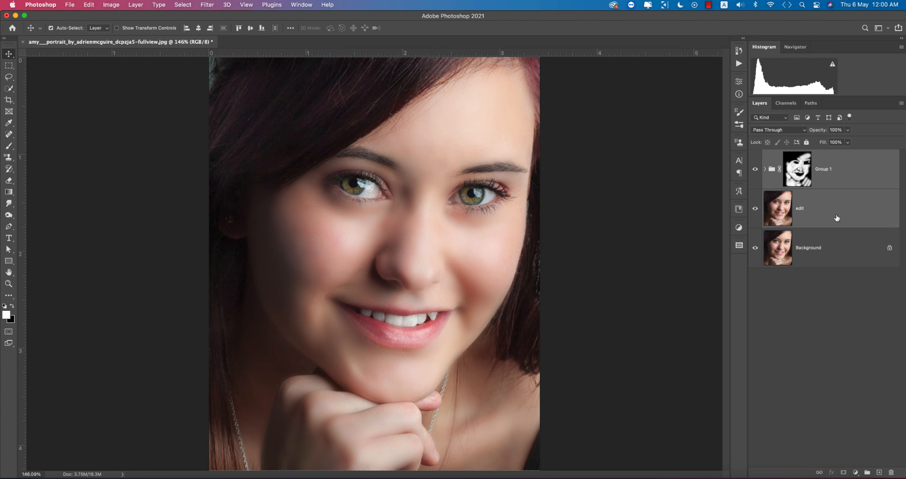
key("shift+super+g")
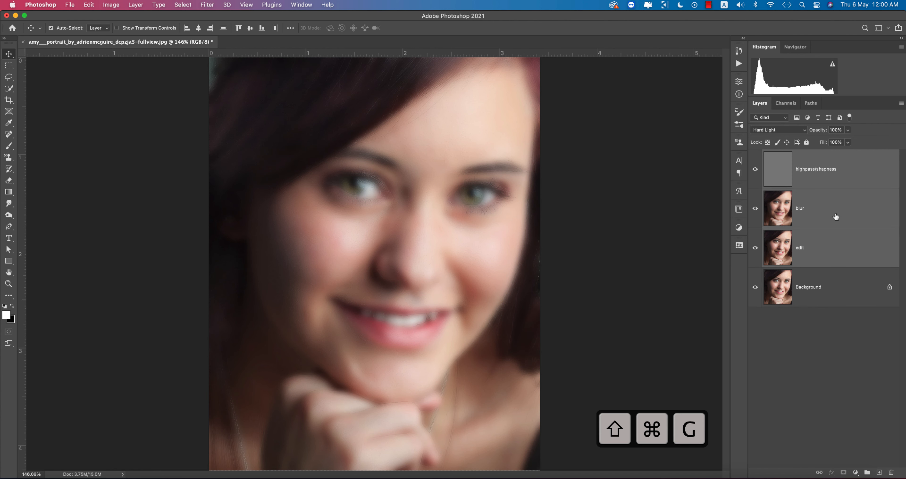
key("super+z")
key("super+g")
key("super+g")
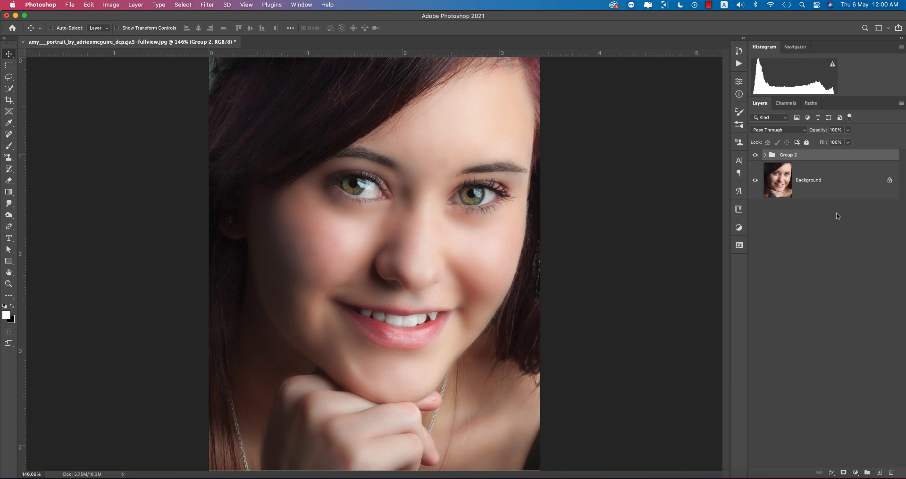
key("alt+shift+super+e")
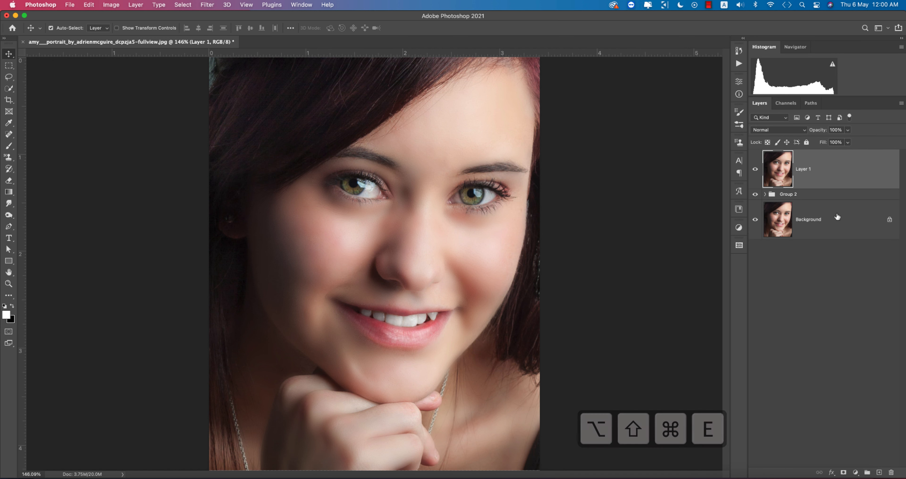
Open the Camera Raw Filter on the stamped layer and set Temperature to +1, Contrast to +11, Texture to +23 and Highlights to -5.
left_click(207, 4)
left_click(228, 67)
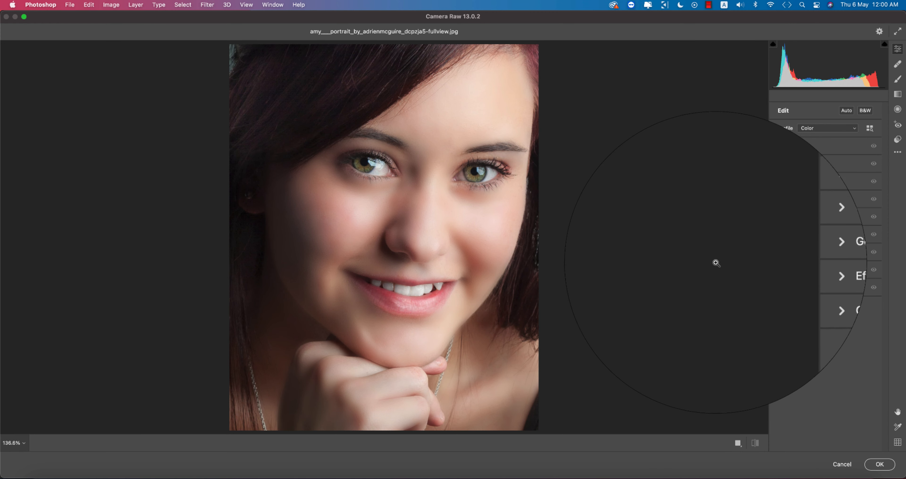
left_click(780, 146)
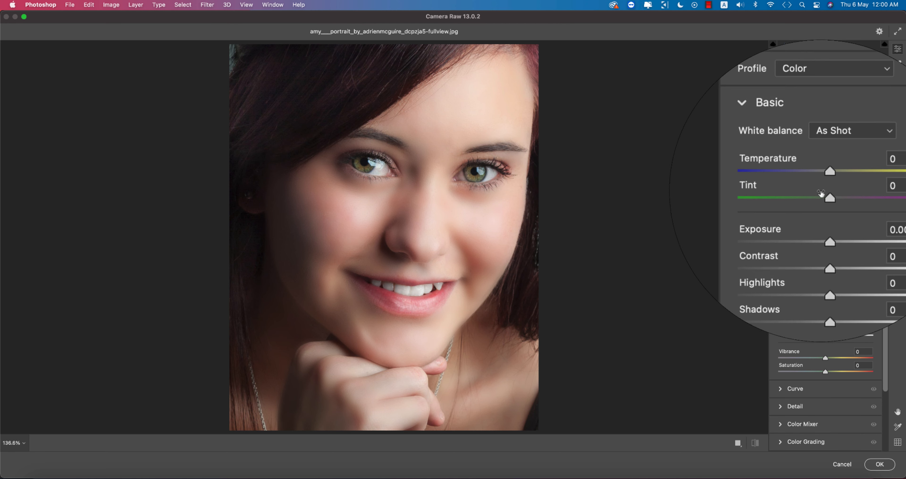
left_click_drag(825, 178, 825, 177)
left_click_drag(825, 233, 830, 232)
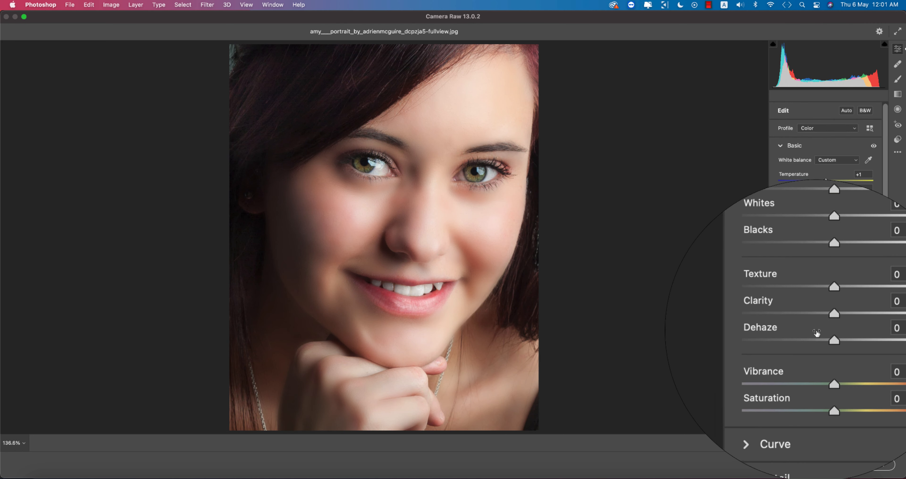
left_click_drag(822, 307, 837, 308)
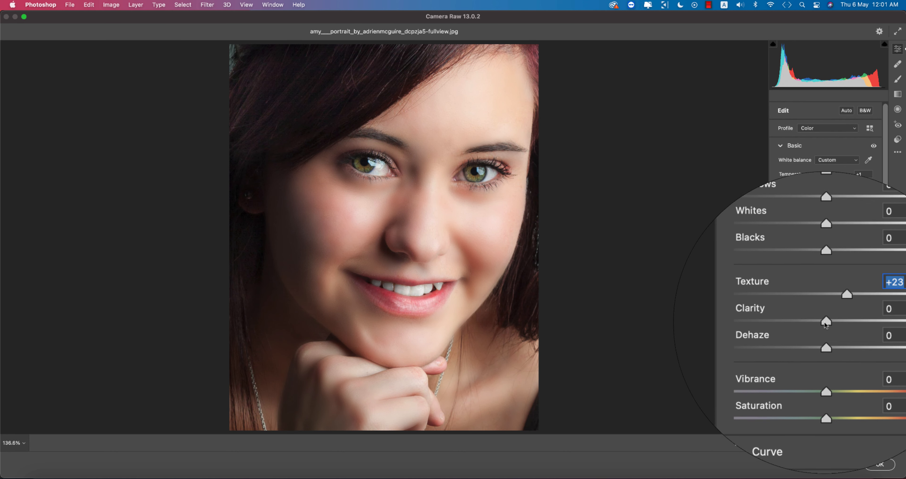
left_click(825, 322)
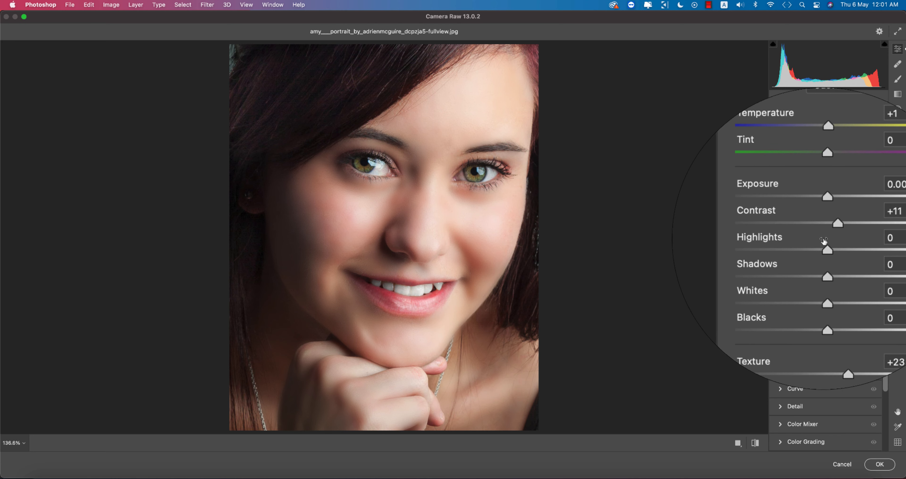
mouse_move(825, 245)
left_mouse_down()
mouse_move(808, 245)
mouse_move(824, 246)
left_mouse_up()
Sample the white balance at several hair and skin points, ending at Temperature -22 and Tint -25, and lower Highlights to -34.
left_click(868, 160)
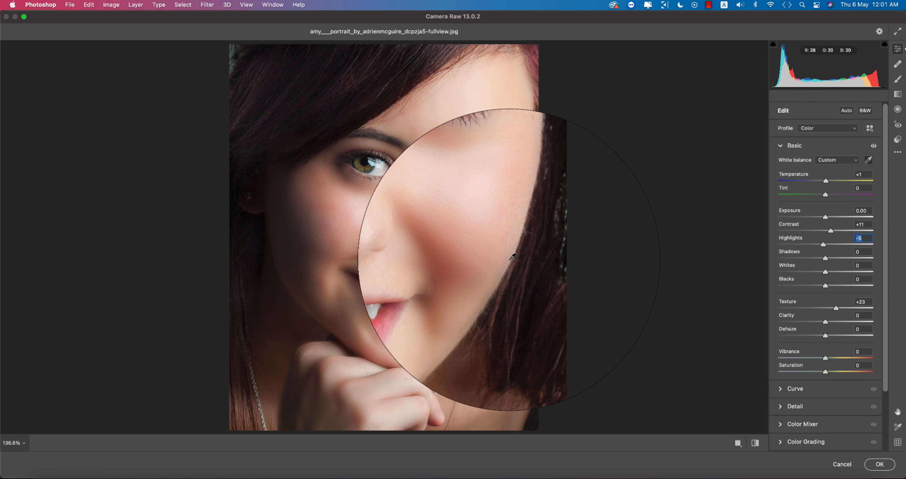
left_click(494, 230)
left_click(359, 112)
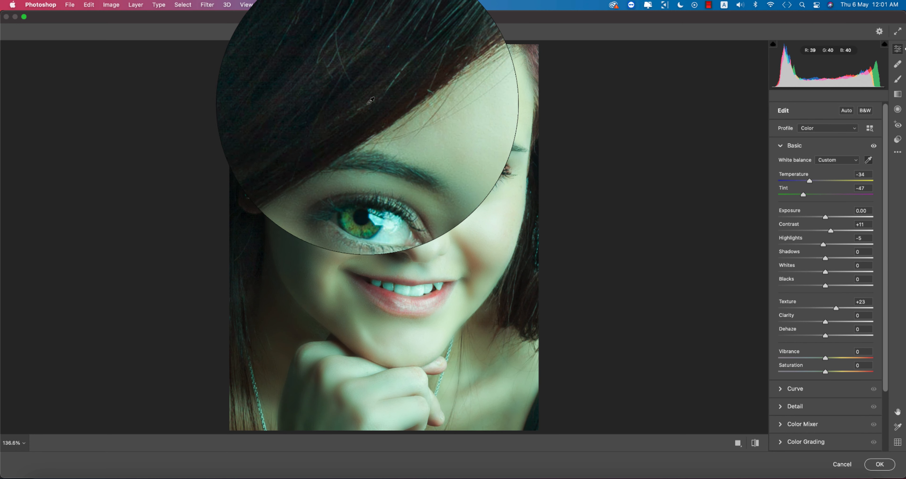
left_click(383, 120)
left_click(515, 63)
left_click(492, 311)
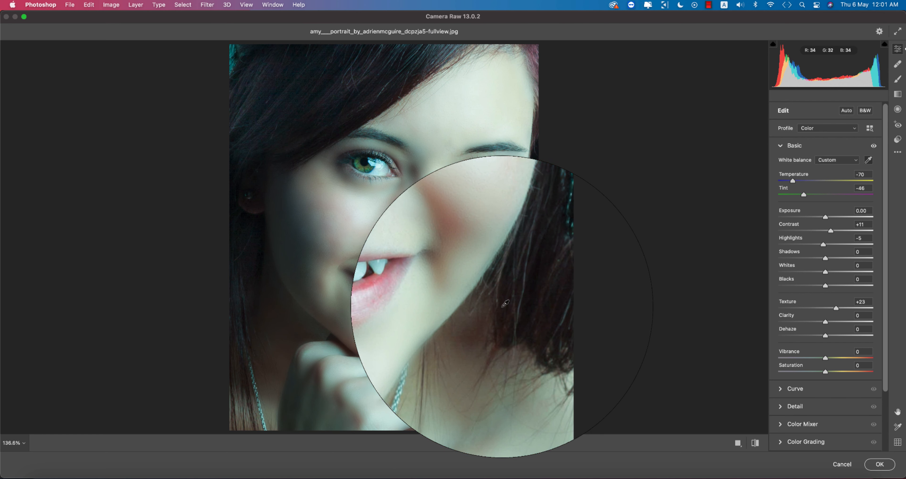
left_click(521, 309)
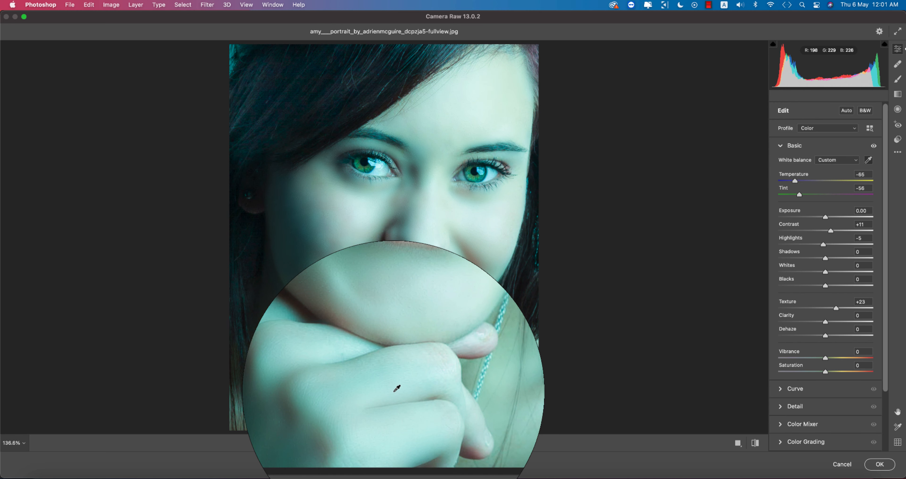
left_click(403, 355)
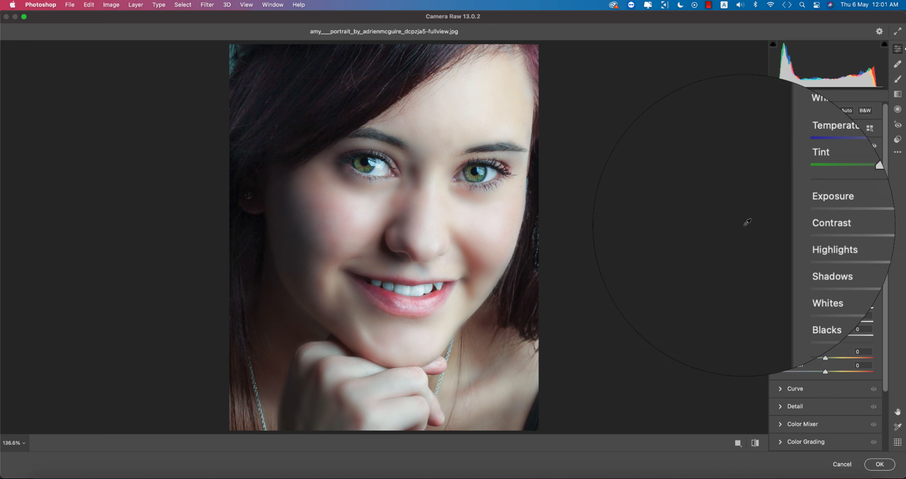
left_click_drag(822, 245, 809, 245)
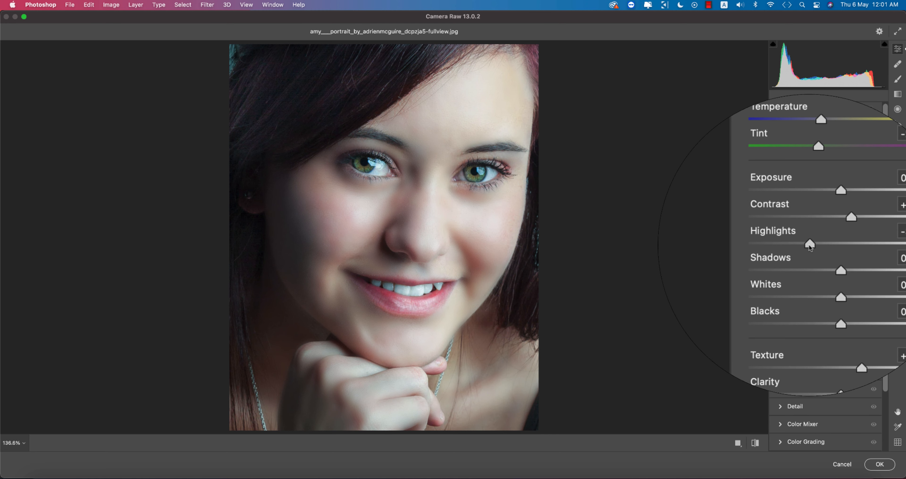
Set the Color Mixer luminance to +12 for oranges, +18 for yellows and +26 for greens, and compare before and after.
scroll(814, 400, "down", 4)
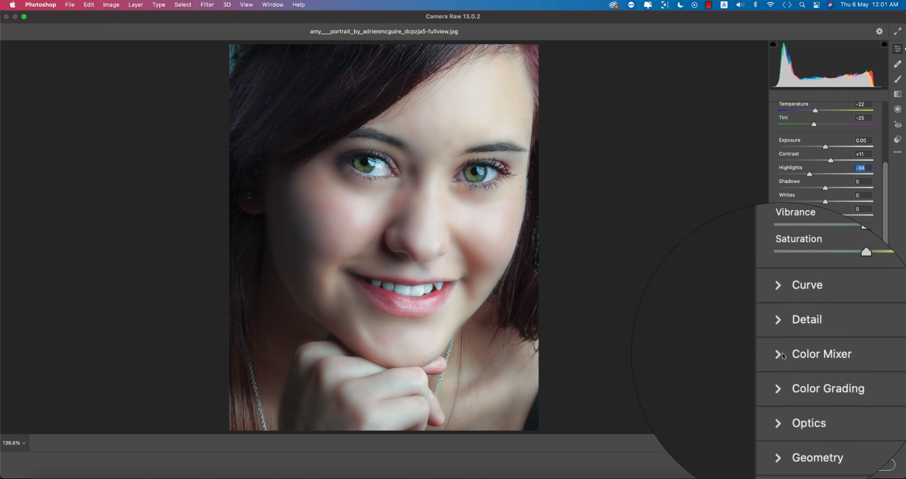
left_click(778, 354)
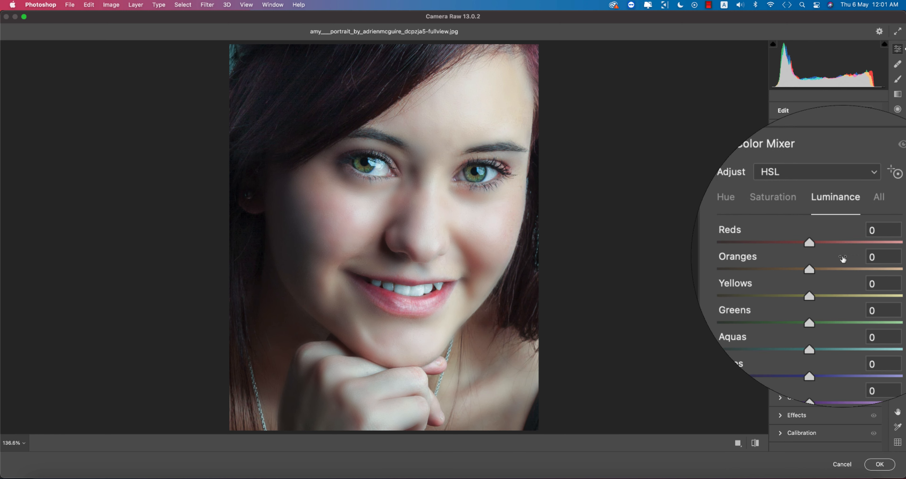
left_click(768, 206)
left_click_drag(805, 251, 838, 291)
left_click(838, 226)
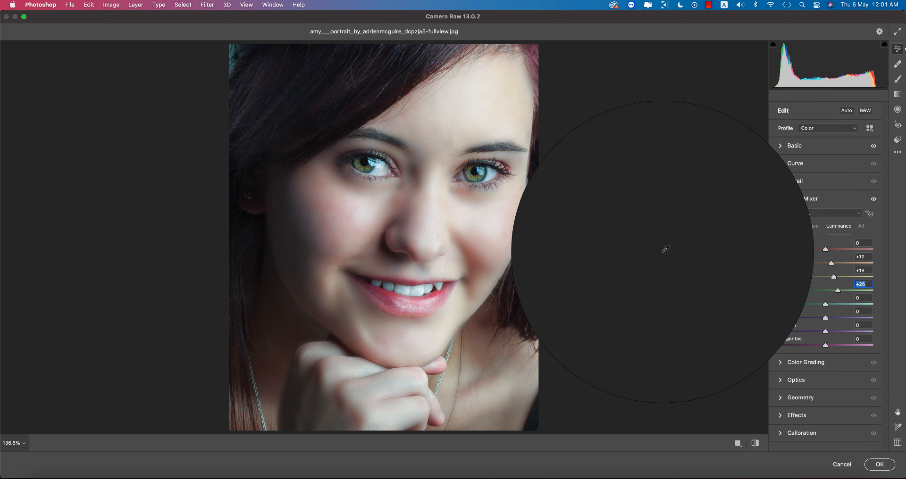
left_click(755, 443)
left_click(755, 443)
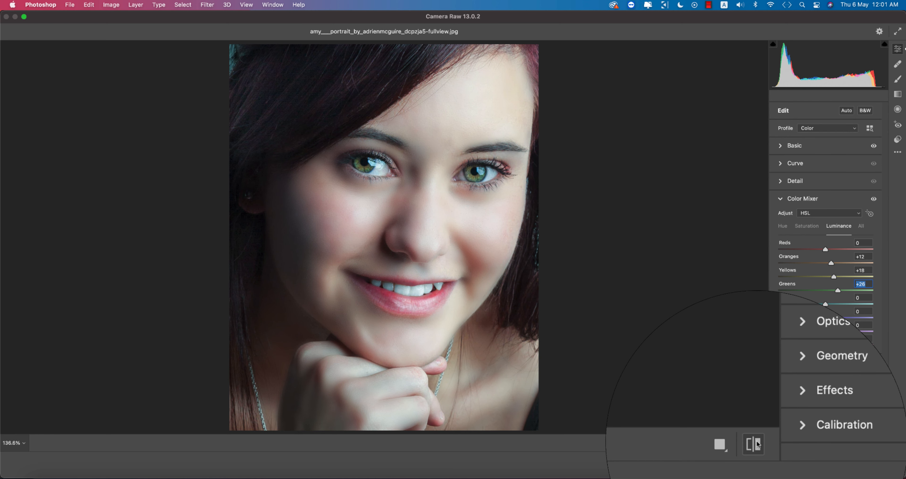
Warm the white balance slightly by setting Temperature to -17 in the Basic adjustments.
left_click(780, 199)
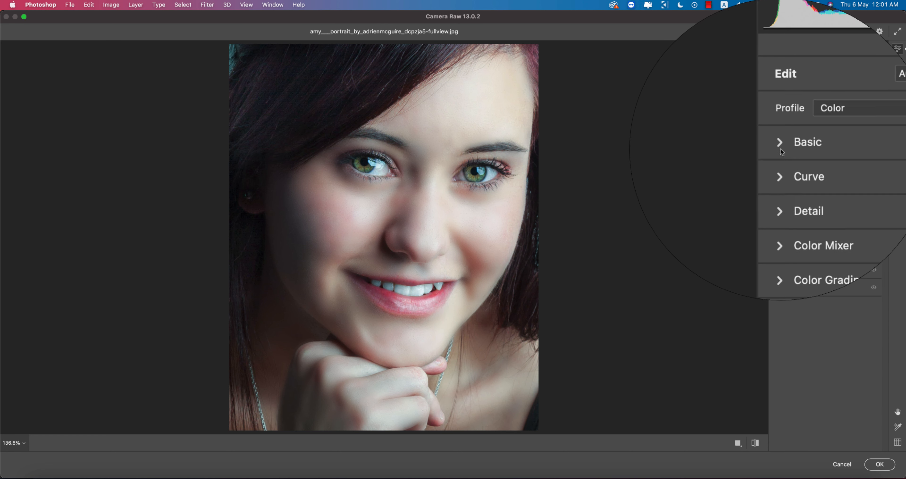
left_click(781, 150)
left_click_drag(817, 179, 819, 179)
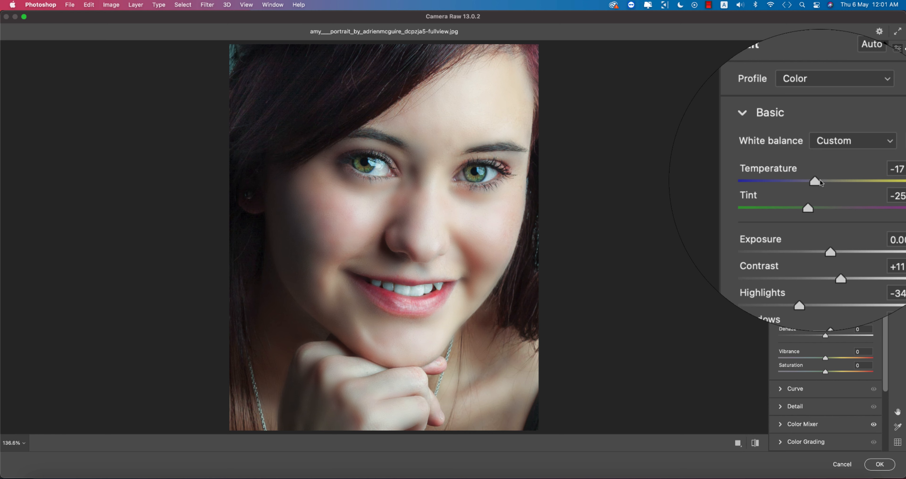
Give the shadows a subtle orange tint at low saturation in Color Grading.
scroll(826, 428, "down", 1)
left_click(780, 425)
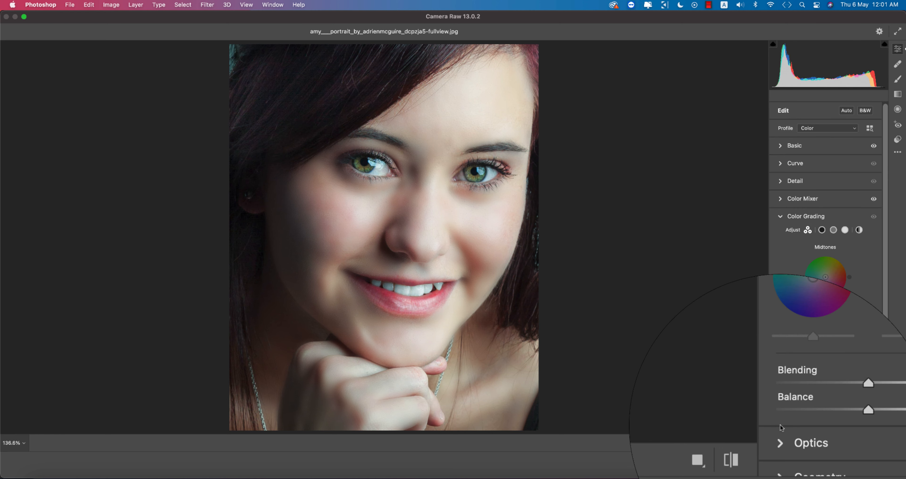
left_click(821, 230)
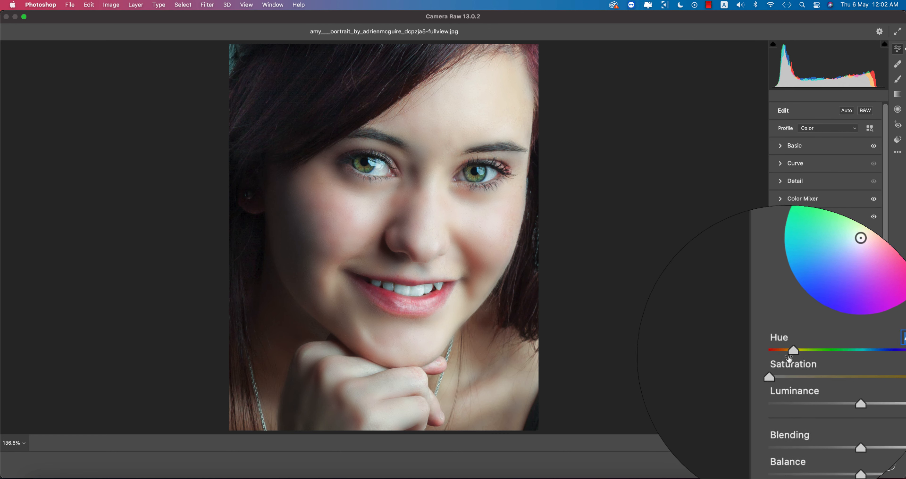
mouse_move(790, 353)
left_mouse_down()
mouse_move(822, 353)
mouse_move(802, 354)
left_mouse_up()
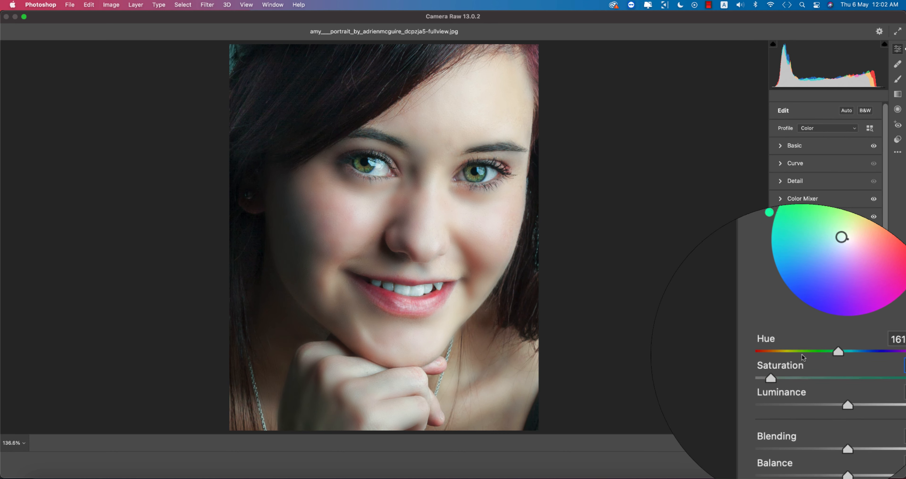
left_click(785, 352)
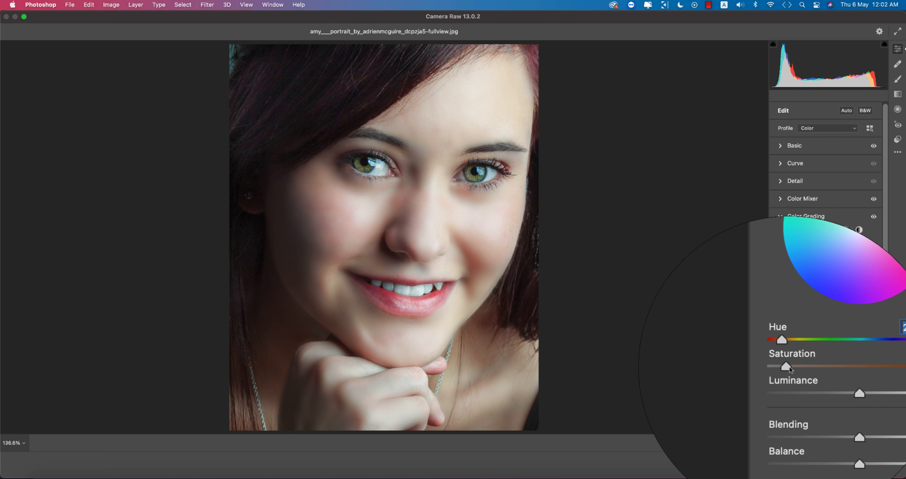
Give the midtones a subtle yellow-orange tint in Color Grading.
left_click(834, 231)
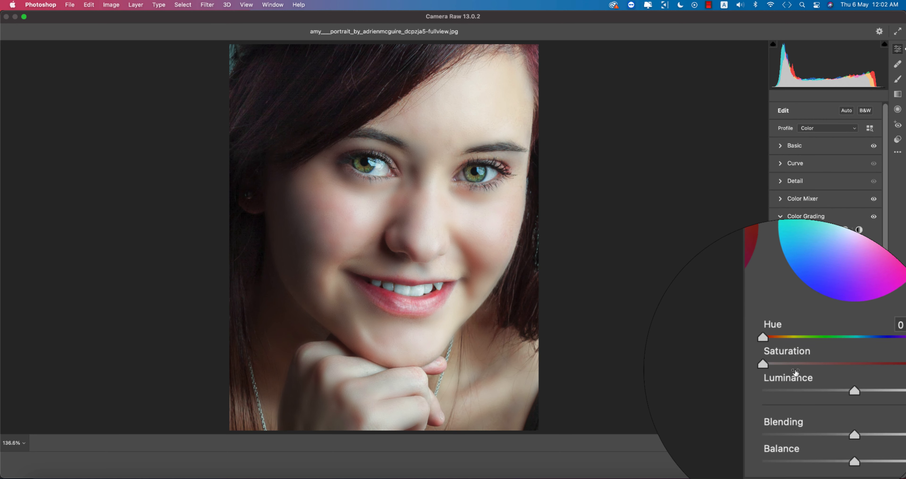
left_click(790, 365)
left_click(793, 354)
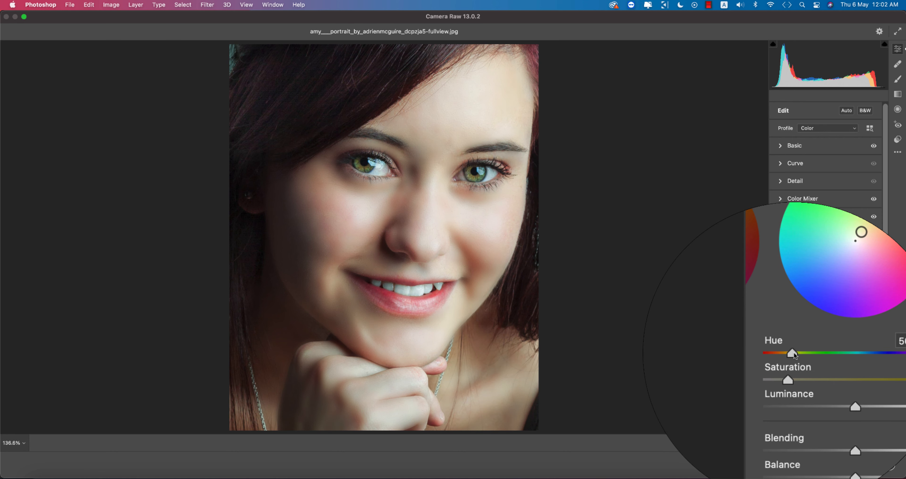
left_click_drag(794, 354, 788, 353)
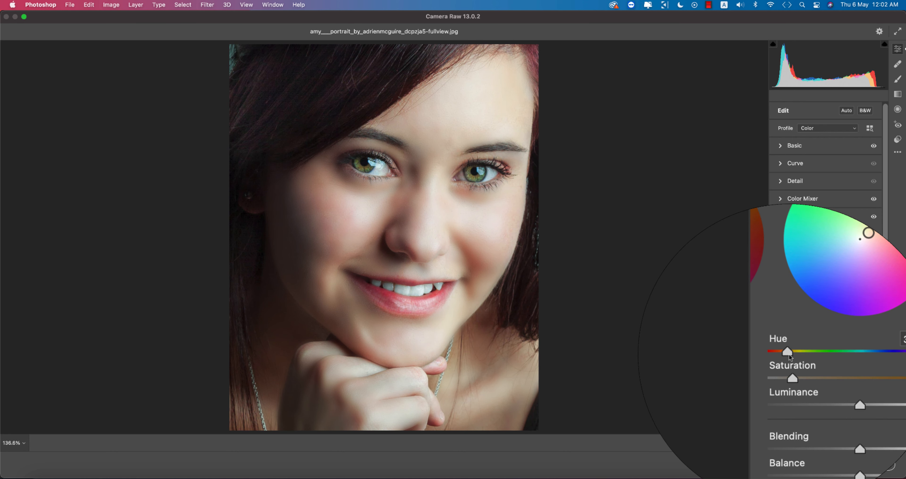
Apply the Camera Raw edits with a faint highlights tint at hue 83 and compare the result with the Background layer.
left_click(847, 230)
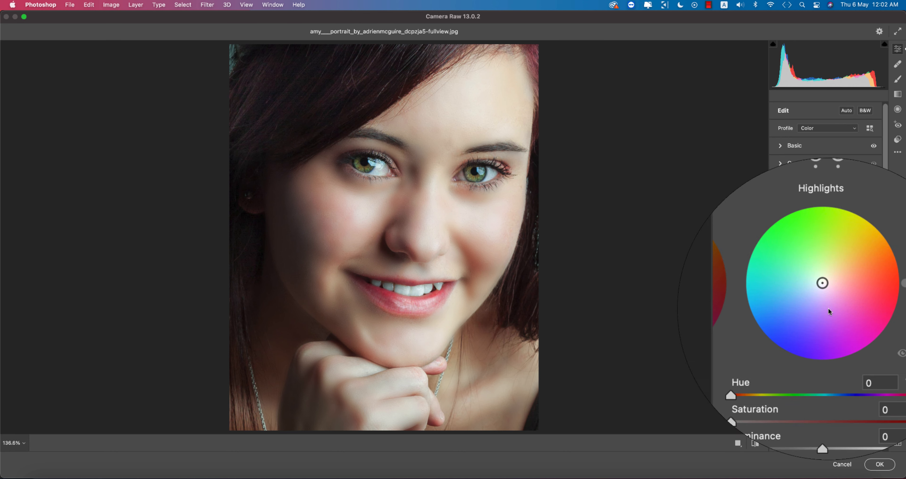
mouse_move(797, 368)
left_mouse_down()
mouse_move(783, 365)
mouse_move(812, 353)
mouse_move(802, 355)
left_mouse_up()
scroll(826, 317, "down", 2)
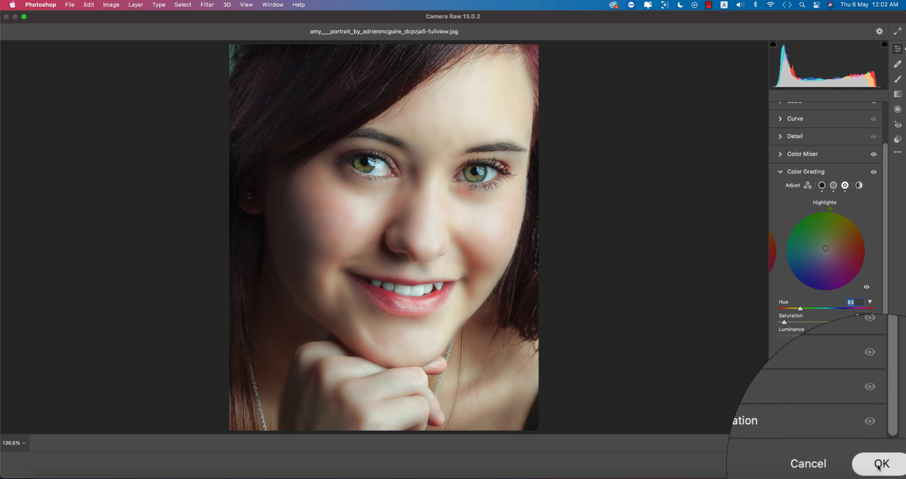
left_click(878, 466)
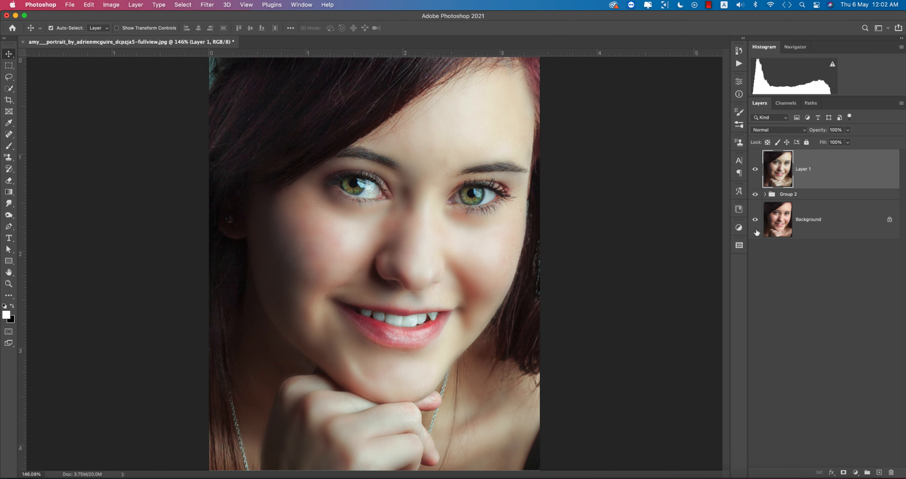
left_click(755, 220, "alt")
left_click(755, 220, "alt")
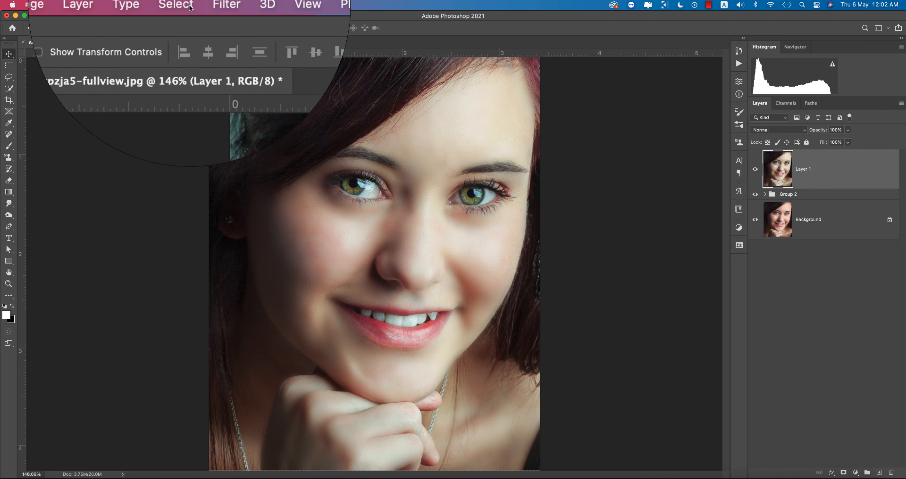
Open the Color Efex Pro 4 filter on Layer 1, postponing its update, and try the Cross Balance effect.
left_click(207, 5)
mouse_move(279, 242)
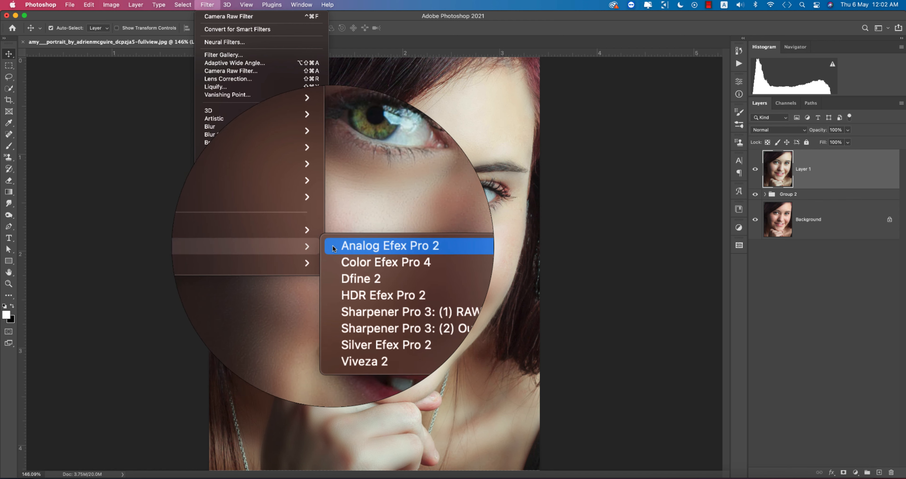
left_click(339, 253)
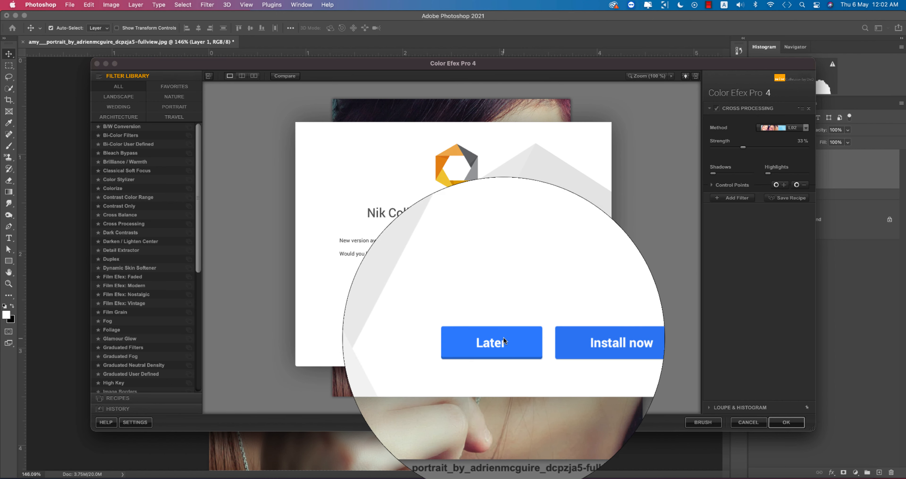
left_click(503, 338)
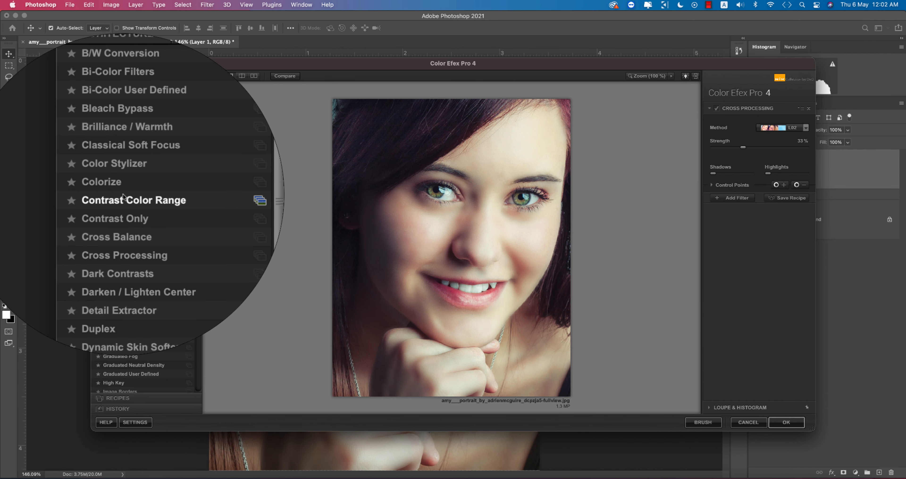
left_click(126, 218)
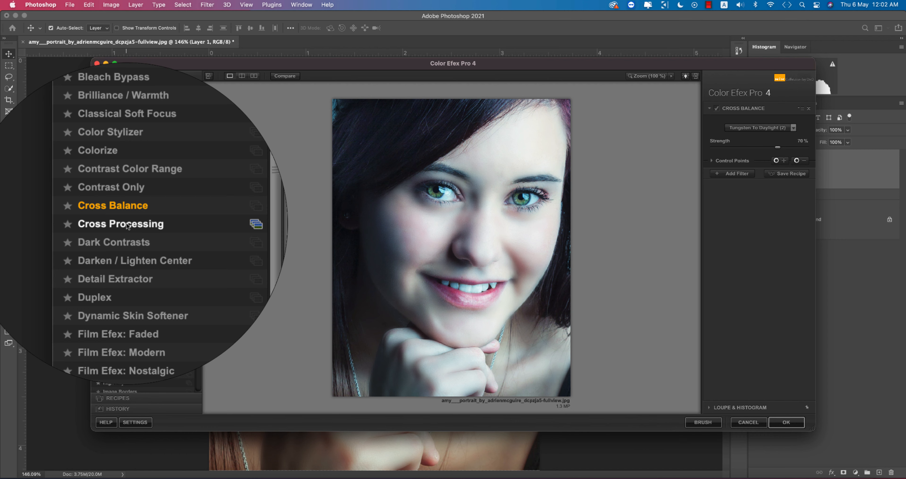
Switch to the Cross Processing effect, choose a C41 to E6 method and apply it as a new layer.
left_click(123, 223)
left_click(786, 129)
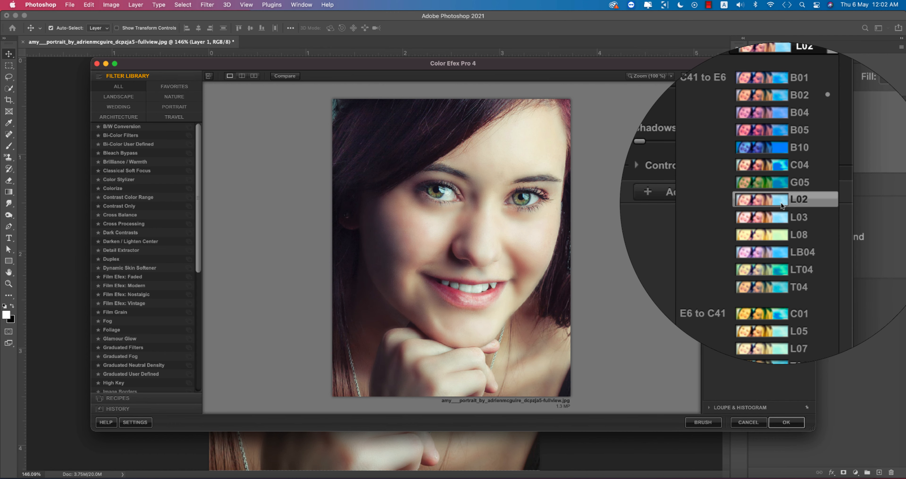
left_click(781, 210)
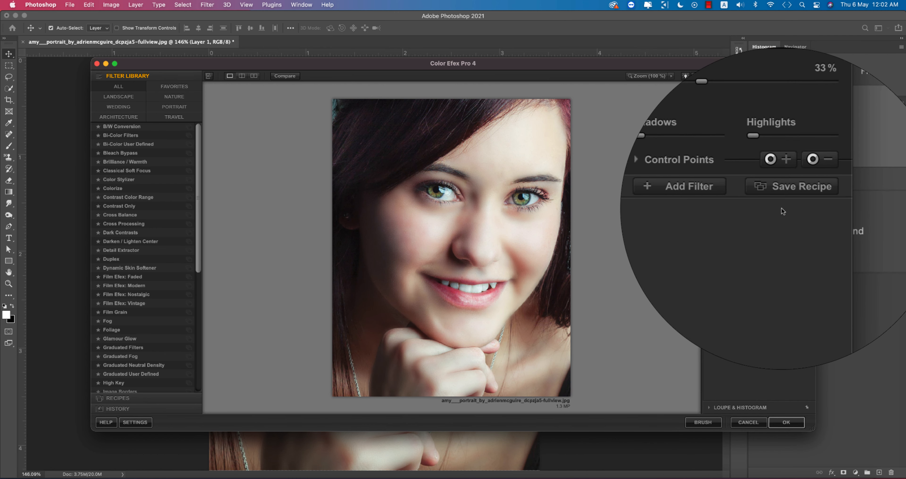
left_click(800, 423)
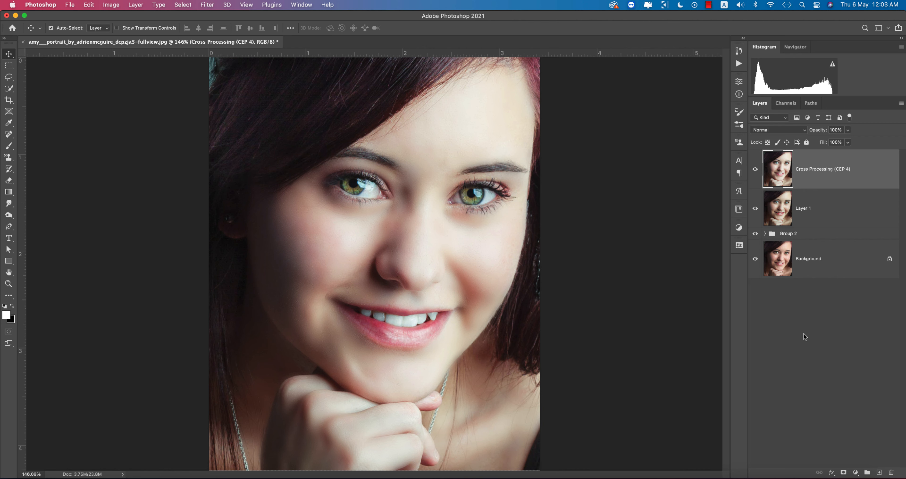
Lower the highlights of the Cross Processing layer with the Camera Raw Filter and compare the result with the Background layer.
left_click(206, 5)
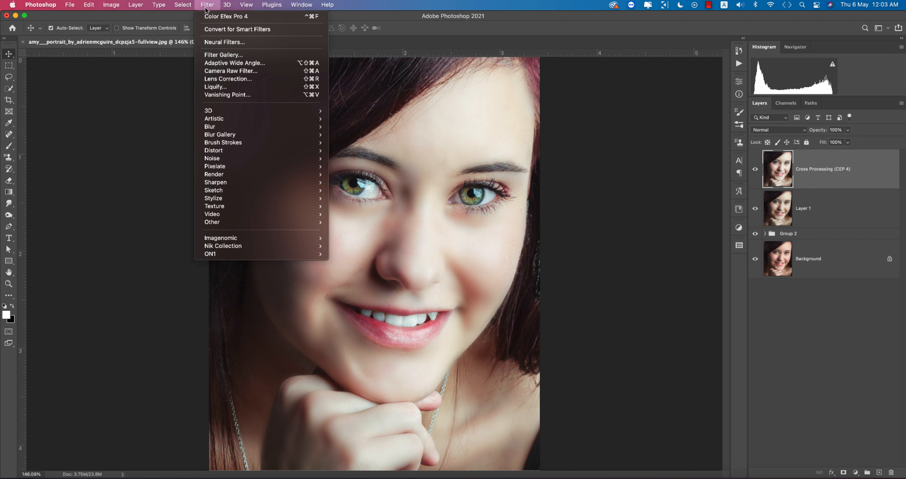
left_click(225, 70)
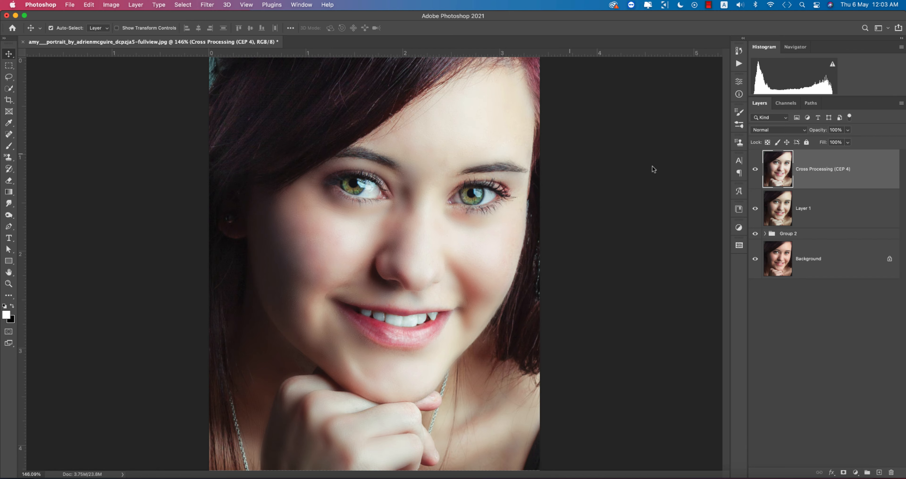
left_click(780, 147)
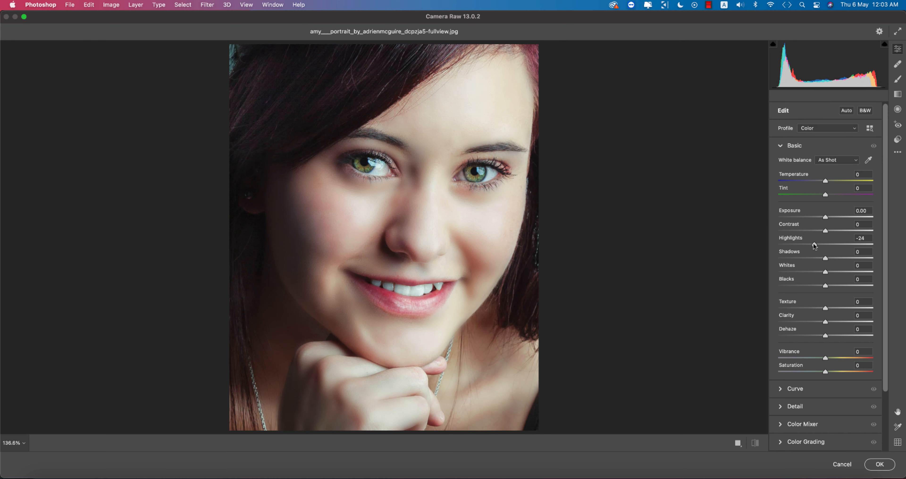
left_click(804, 243)
left_click(885, 468)
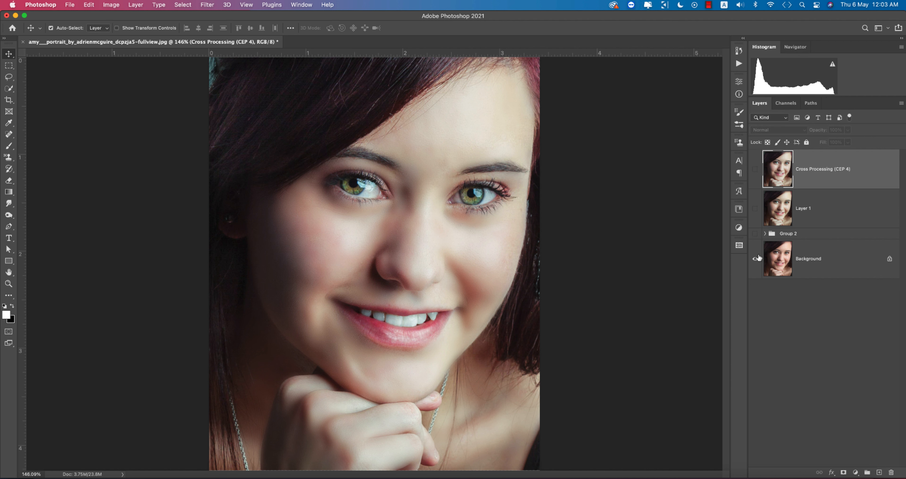
left_click(755, 258, "alt")
left_click(754, 258, "alt")
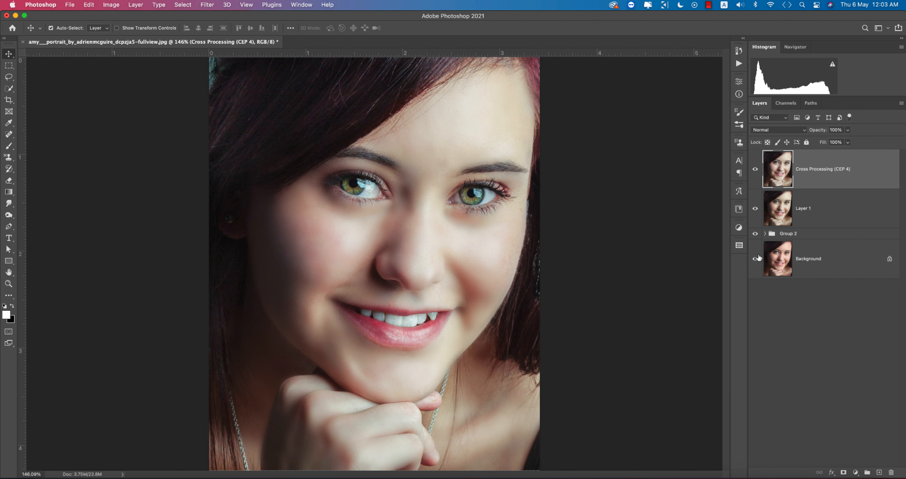